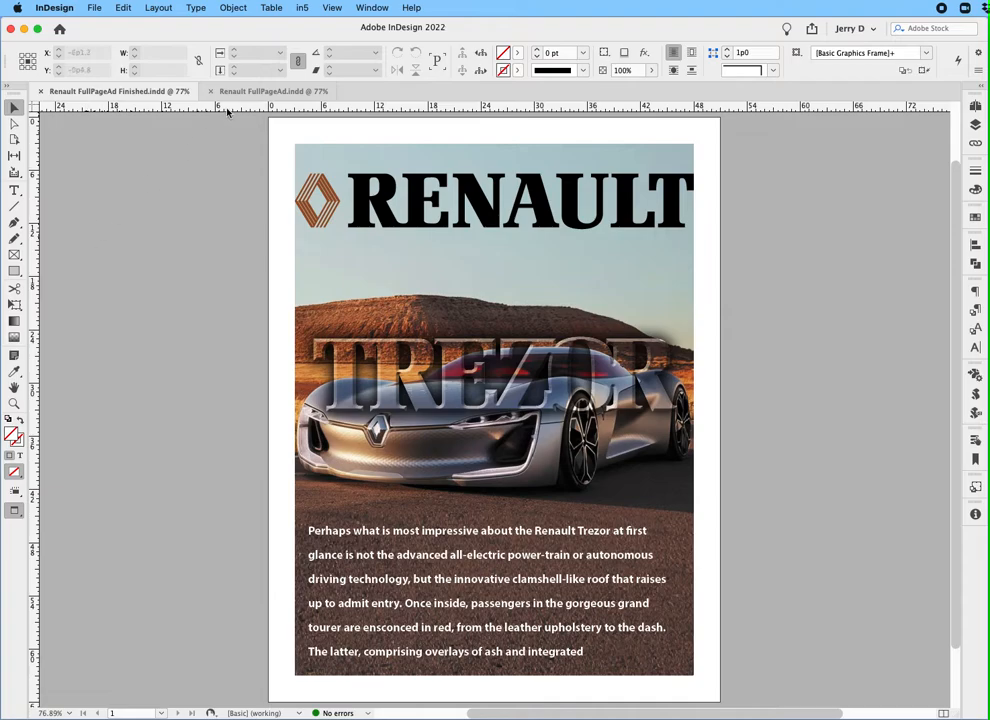
Step: Close the finished ad and, in Renault FullPageAd.indd, step and repeat the car photo with a count of 2 and 0p0 offsets
{"action": "left_click", "coordinate": [229, 92]}
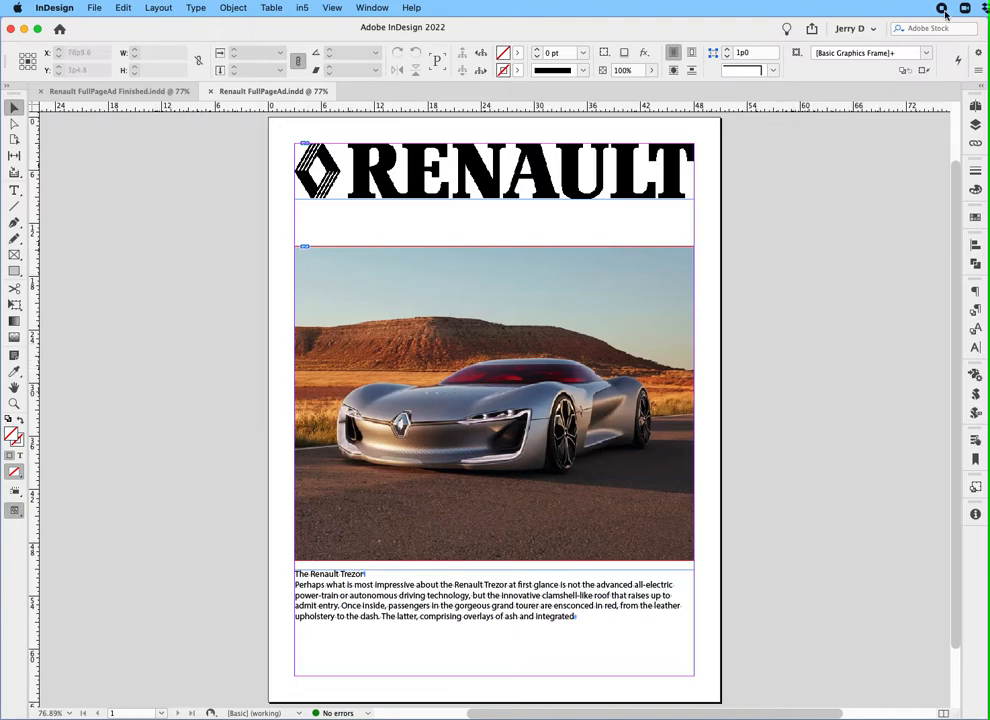
{"action": "key", "text": "super+w"}
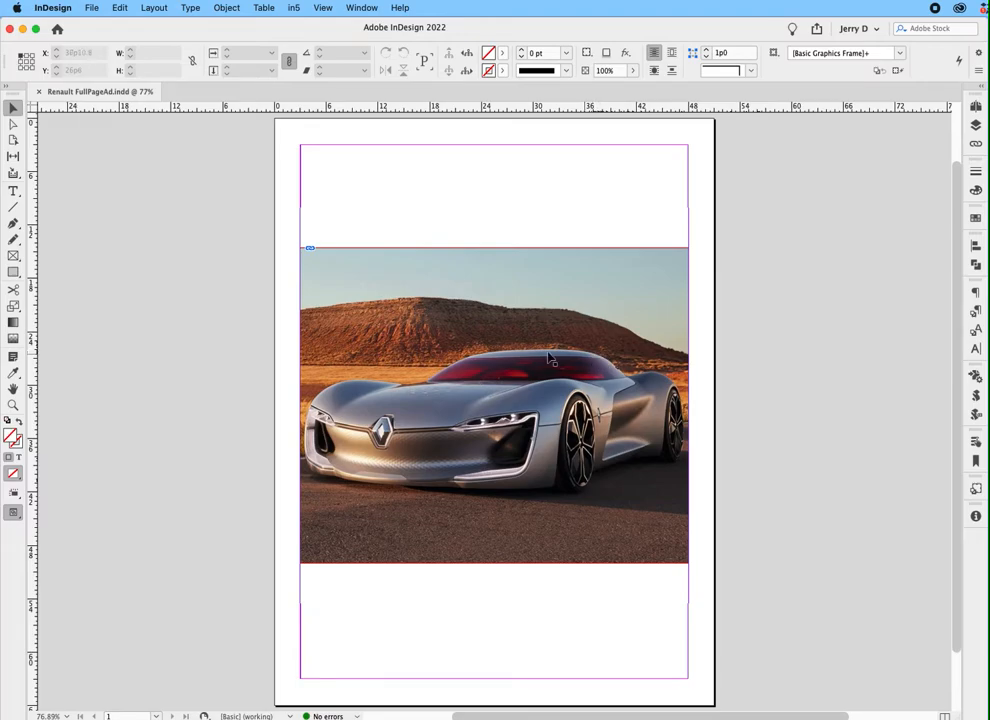
{"action": "left_click", "coordinate": [506, 301]}
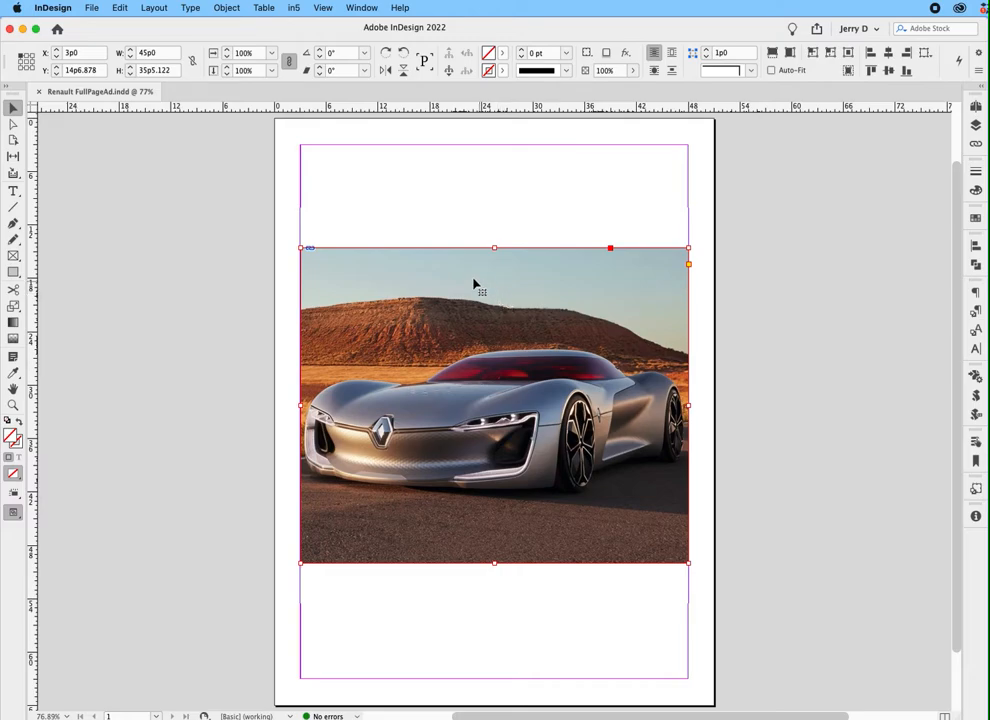
{"action": "left_click", "coordinate": [118, 7]}
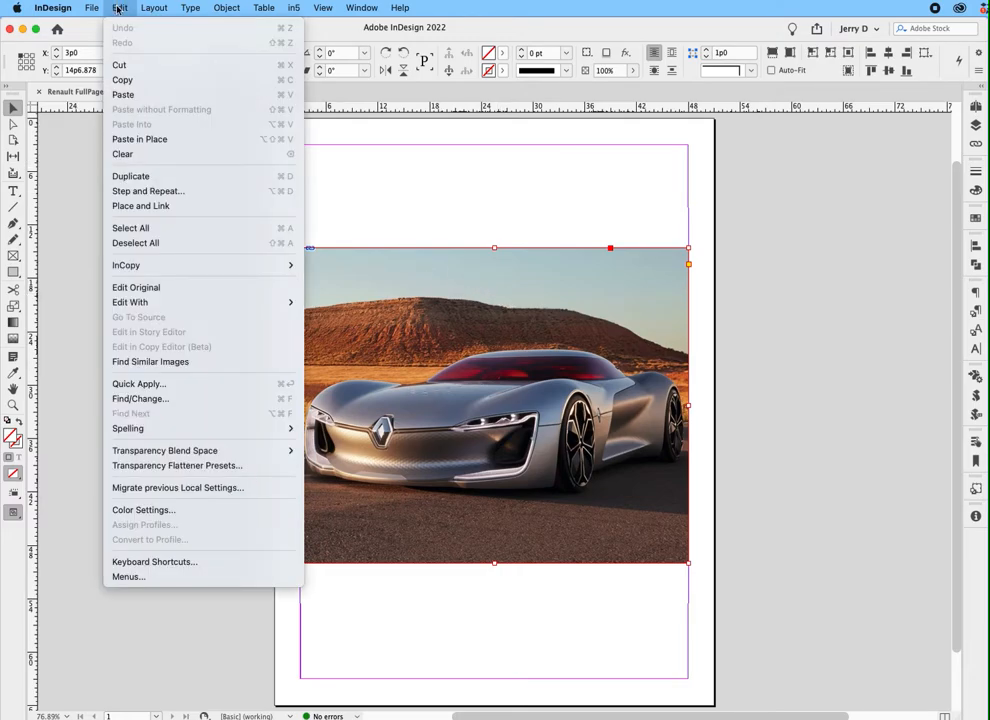
{"action": "left_click", "coordinate": [140, 191]}
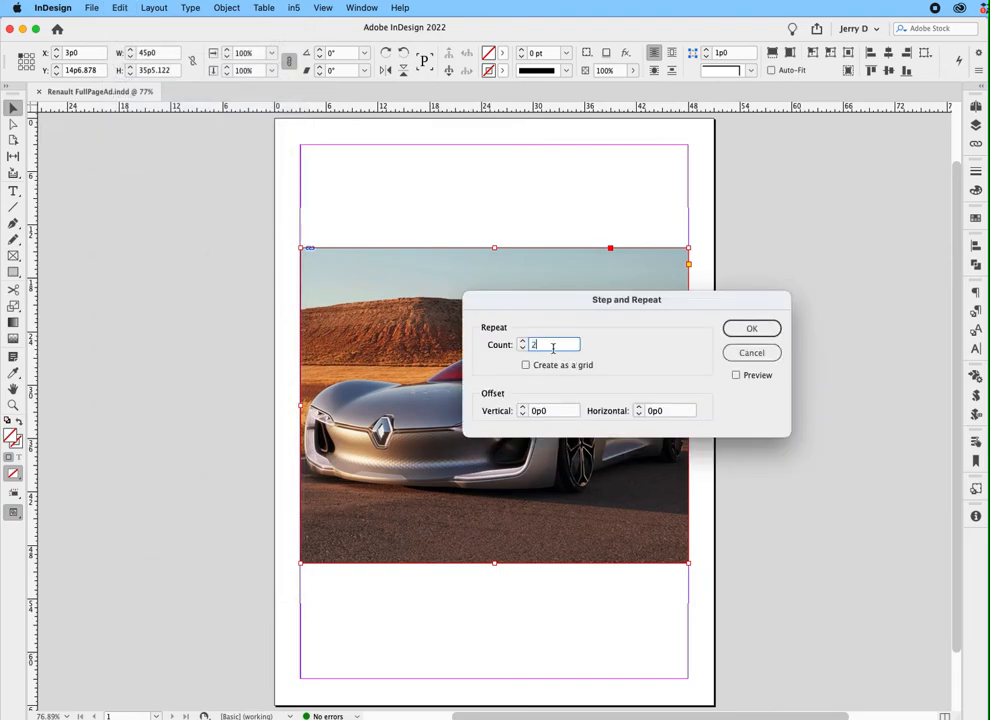
{"action": "type", "text": "2"}
{"action": "left_click", "coordinate": [751, 328]}
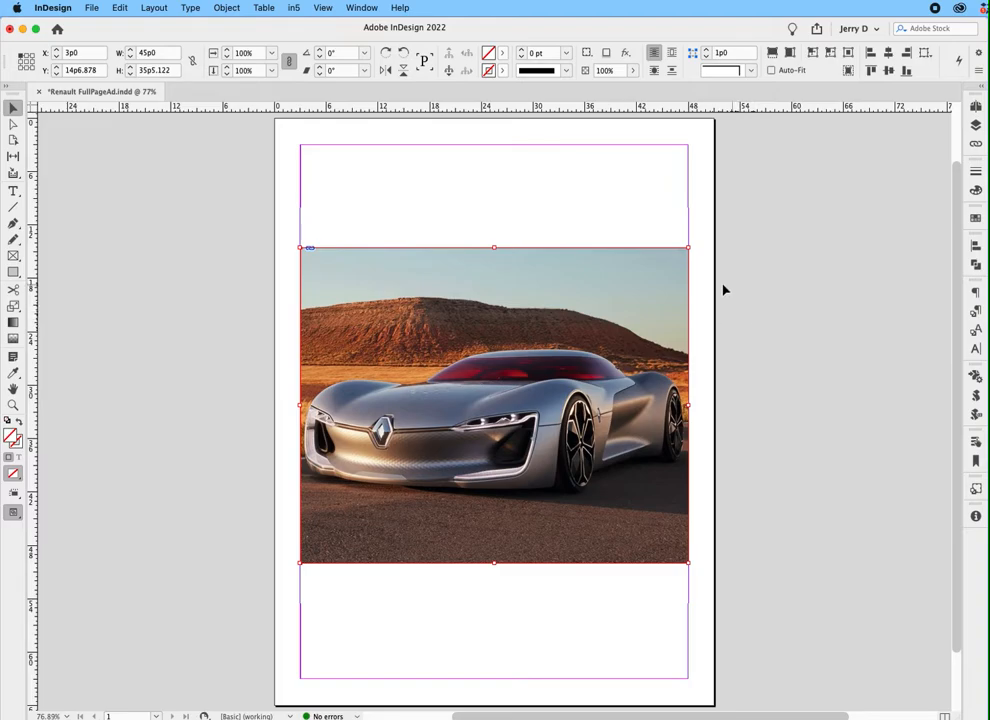
Step: Move the stacked photo copies apart to check them, and undo both moves
{"action": "left_click", "coordinate": [731, 287]}
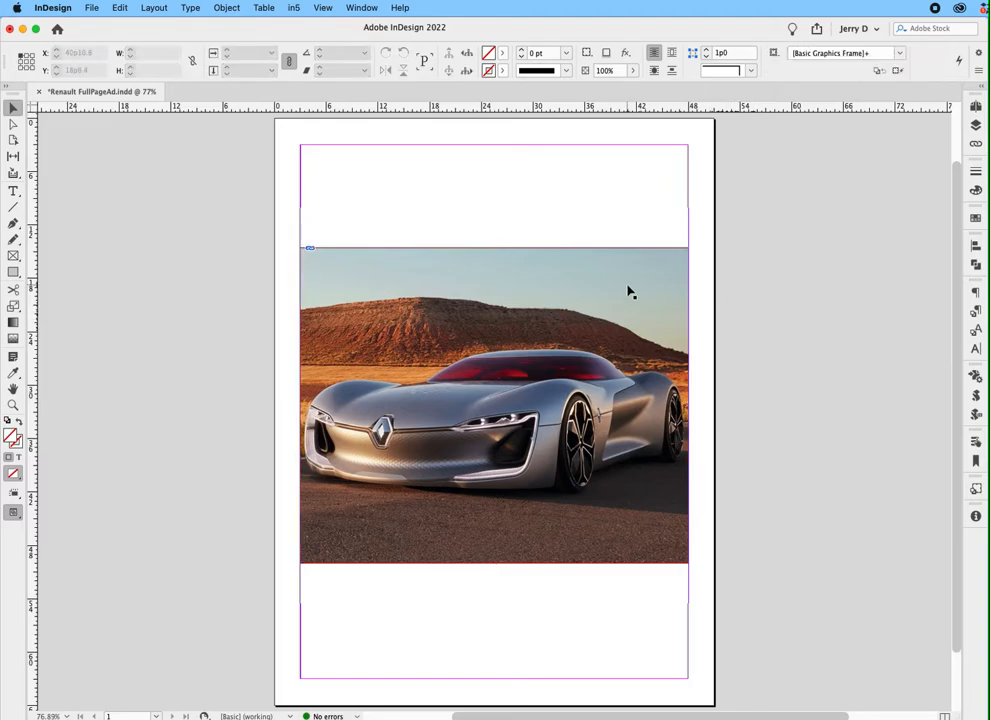
{"action": "left_click_drag", "start_coordinate": [629, 292], "coordinate": [700, 343]}
{"action": "left_click_drag", "start_coordinate": [467, 263], "coordinate": [382, 231]}
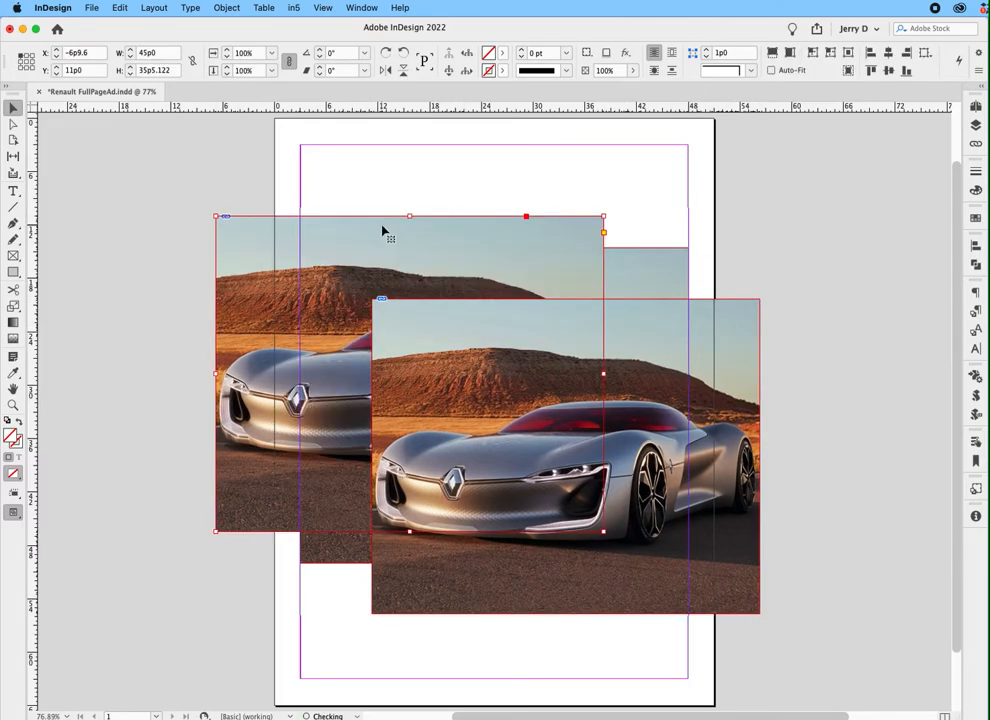
{"action": "key", "text": "super+z"}
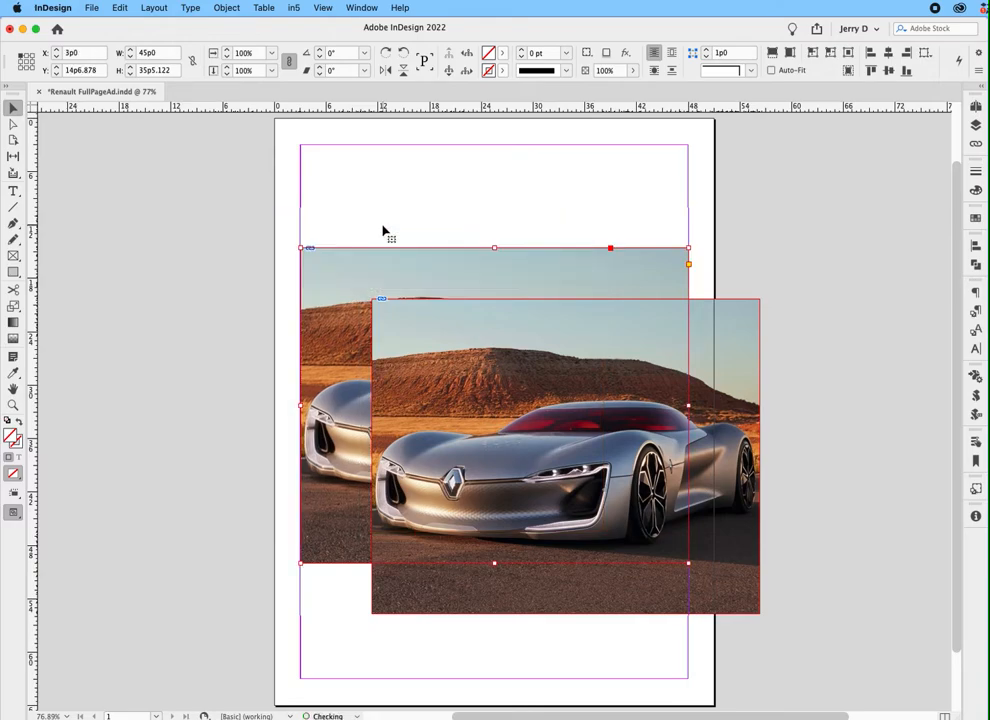
{"action": "key", "text": "super+z"}
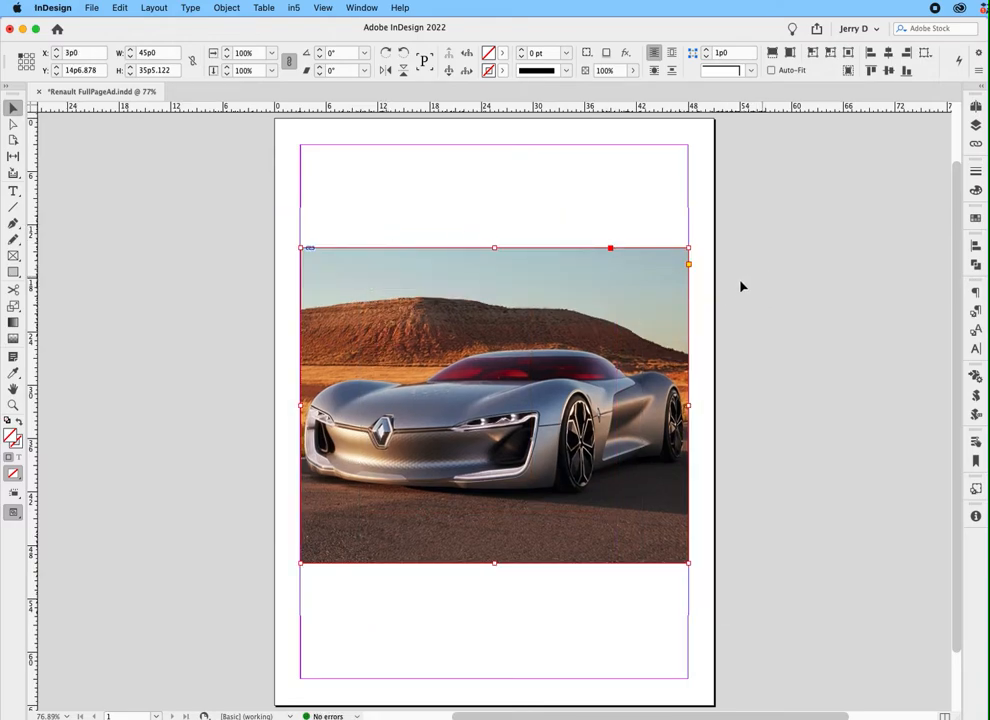
Step: Crop the front photo copy to its strip of sky and stretch it up to the top margin, about 16p11 tall
{"action": "left_click", "coordinate": [643, 223]}
{"action": "left_click", "coordinate": [601, 285]}
{"action": "left_click_drag", "start_coordinate": [494, 564], "coordinate": [481, 297]}
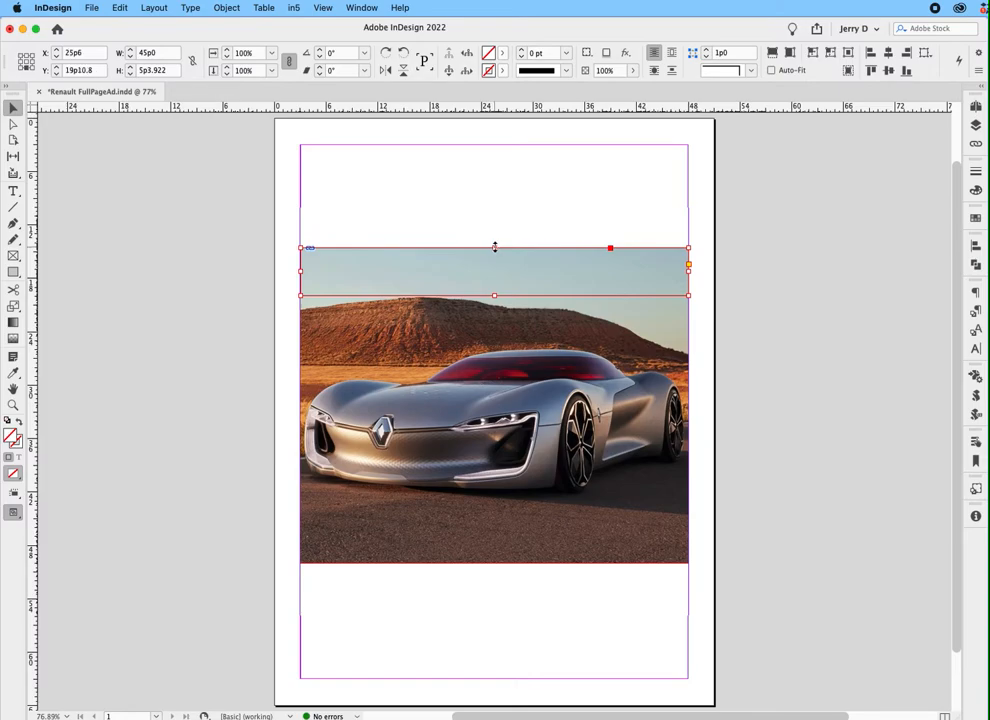
{"action": "left_click_drag", "start_coordinate": [494, 246], "coordinate": [498, 147]}
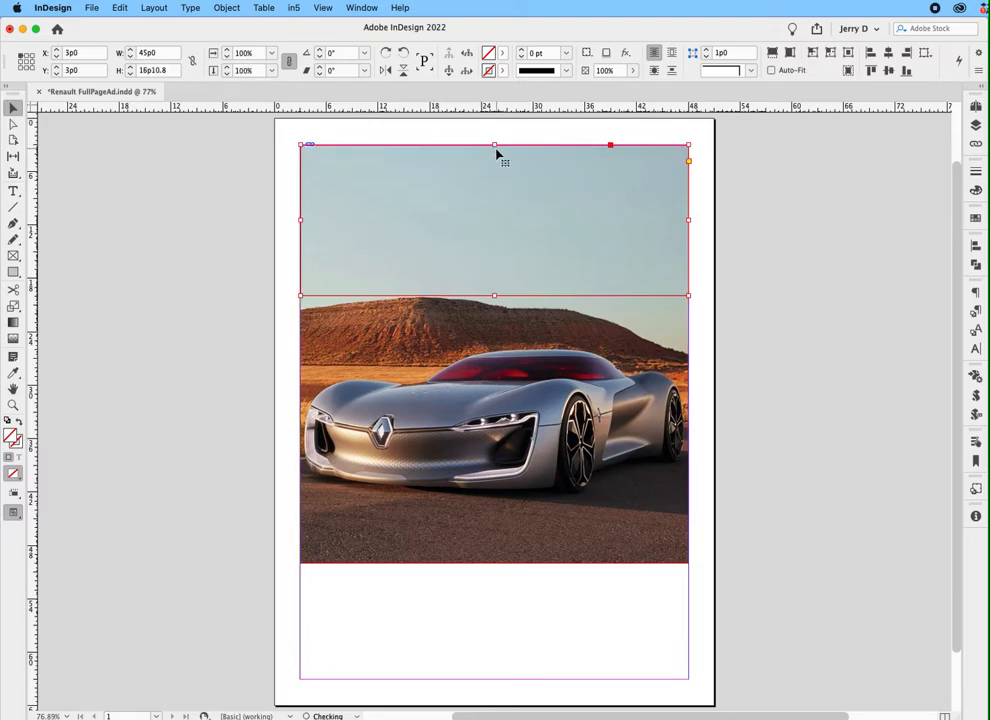
Step: Crop the next photo copy to its strip of asphalt and stretch it down to the bottom margin, about 18p7 tall
{"action": "left_click", "coordinate": [498, 388]}
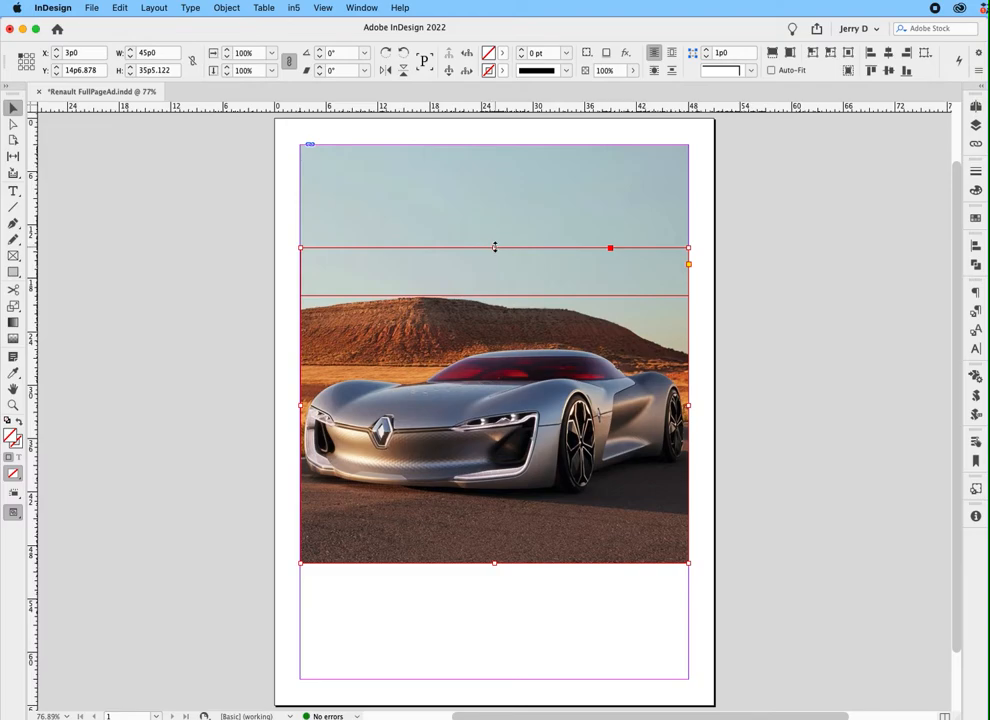
{"action": "left_click_drag", "start_coordinate": [494, 247], "coordinate": [496, 514]}
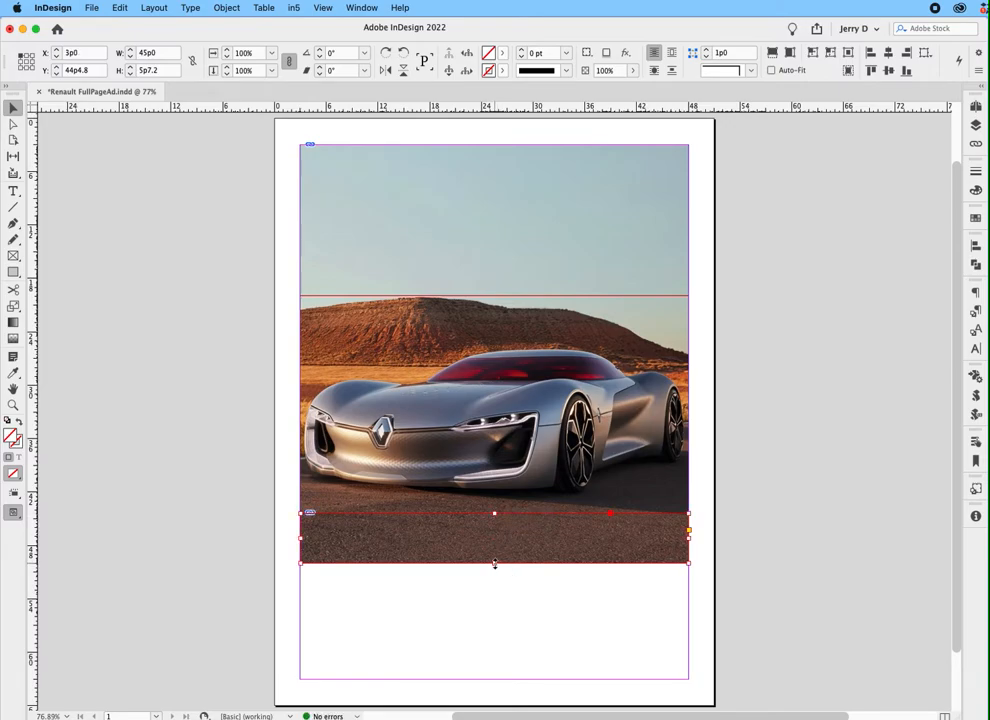
{"action": "left_click_drag", "start_coordinate": [495, 563], "coordinate": [485, 680]}
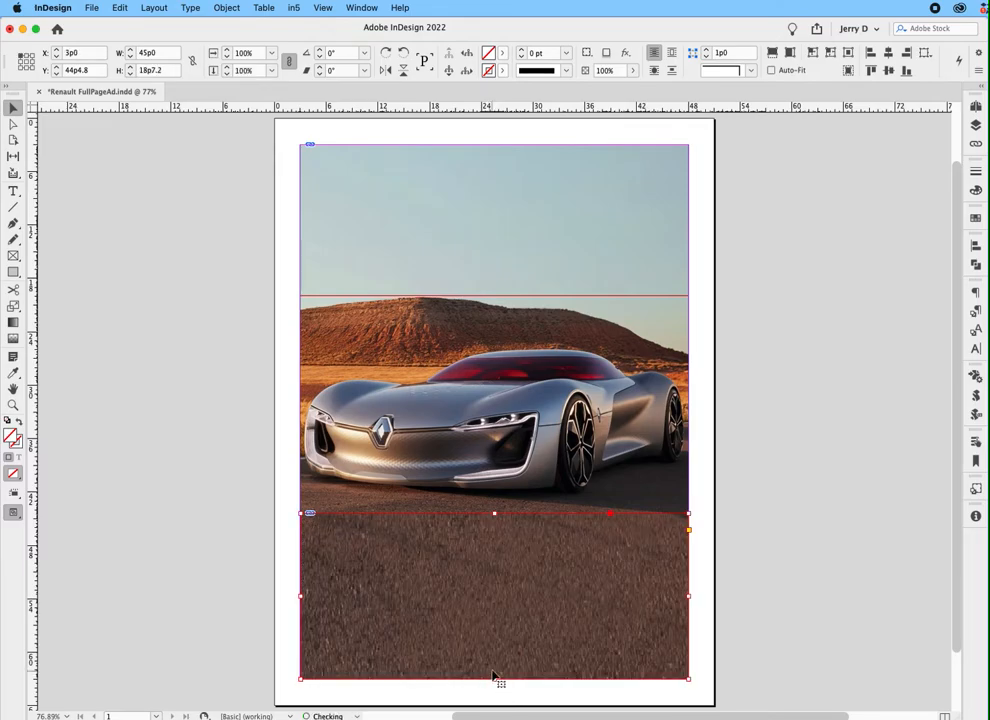
{"action": "left_click", "coordinate": [729, 519]}
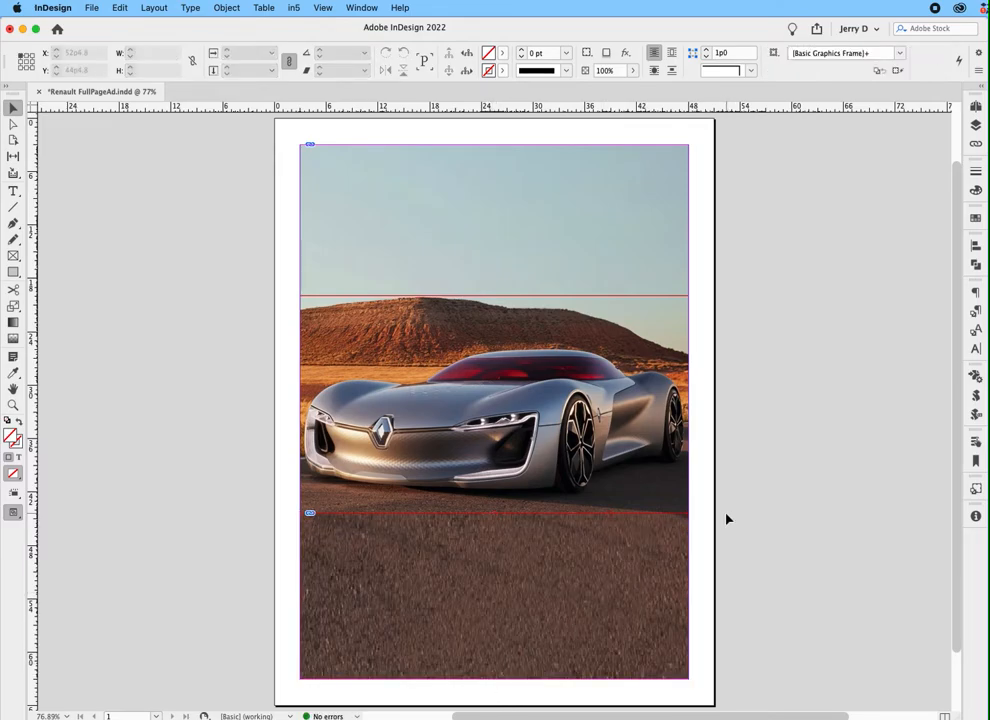
{"action": "key", "text": "w"}
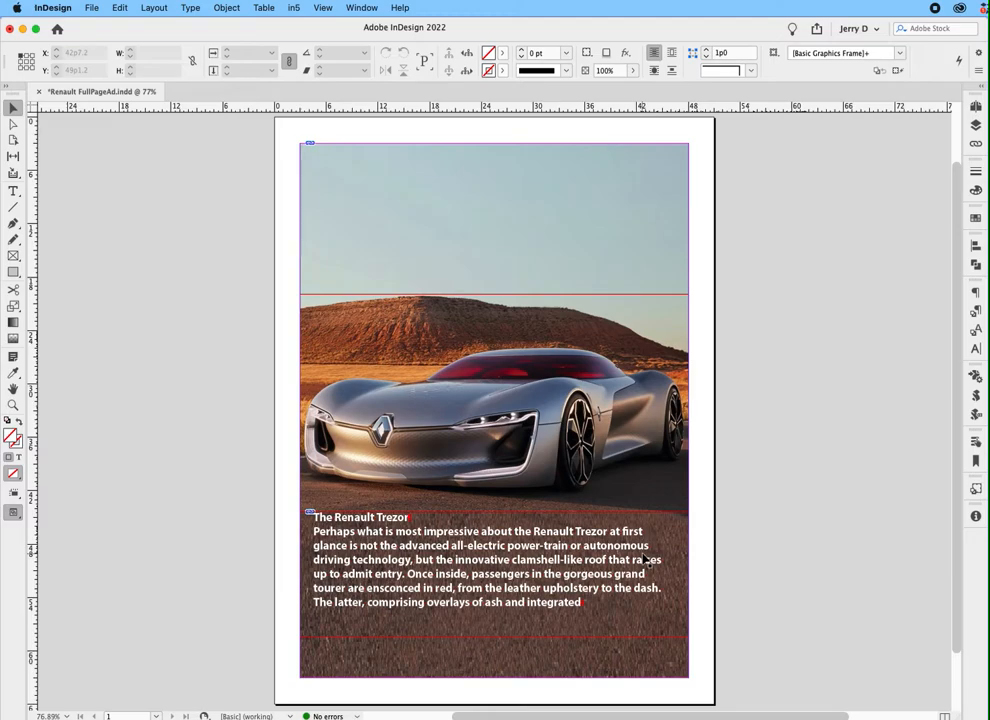
Step: Fit the white body text frame over the asphalt to its content
{"action": "left_click", "coordinate": [604, 563]}
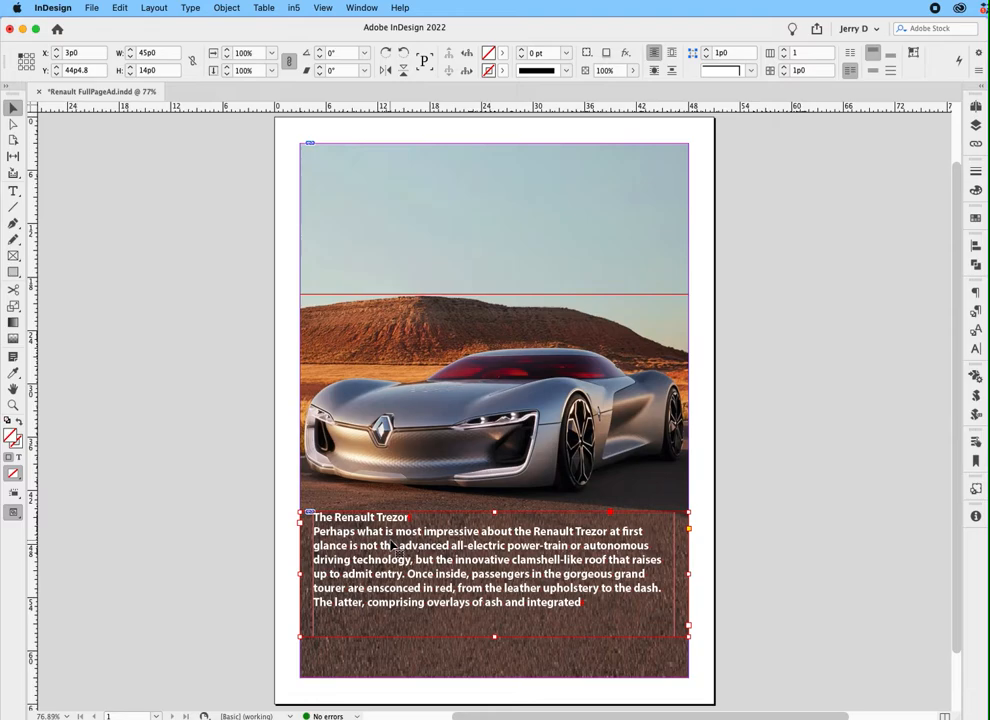
{"action": "left_click", "coordinate": [226, 8]}
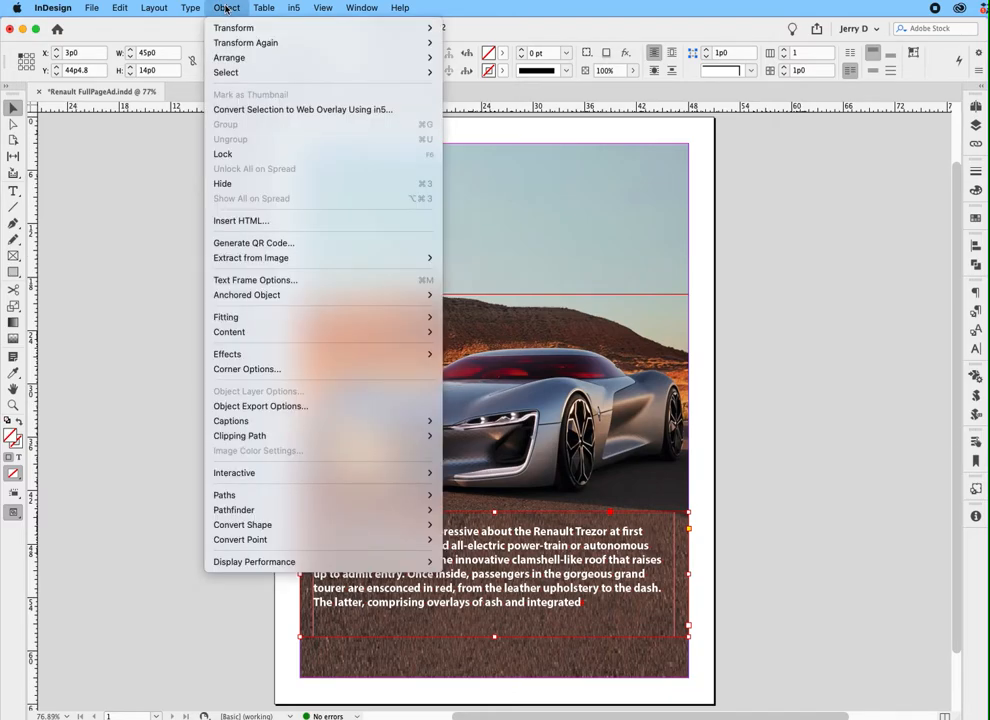
{"action": "mouse_move", "coordinate": [254, 318]}
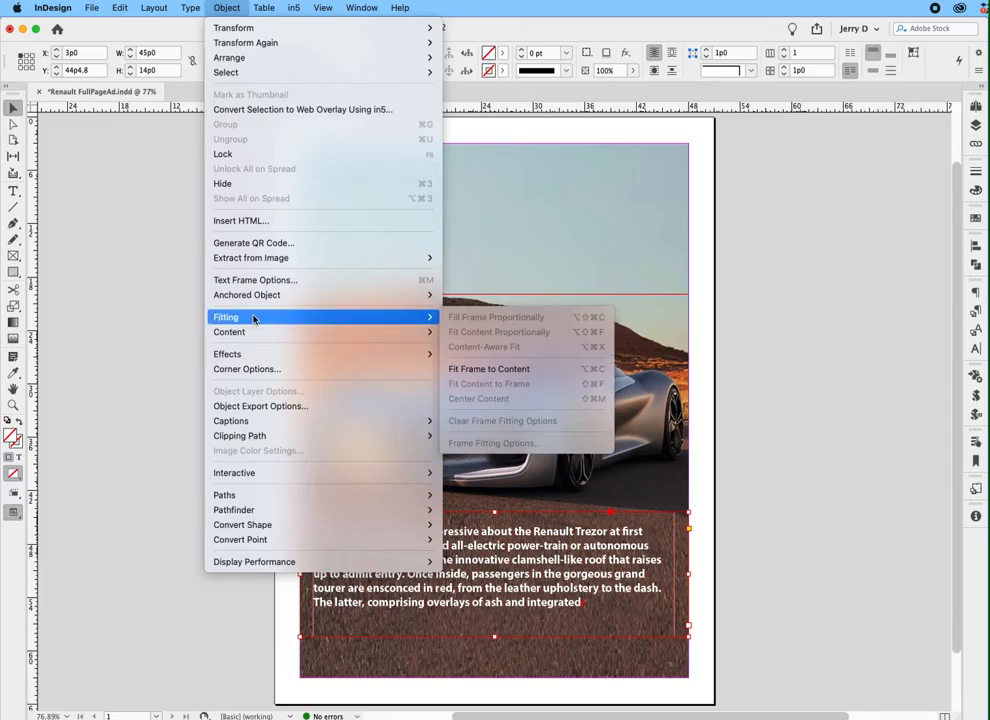
{"action": "left_click", "coordinate": [489, 369]}
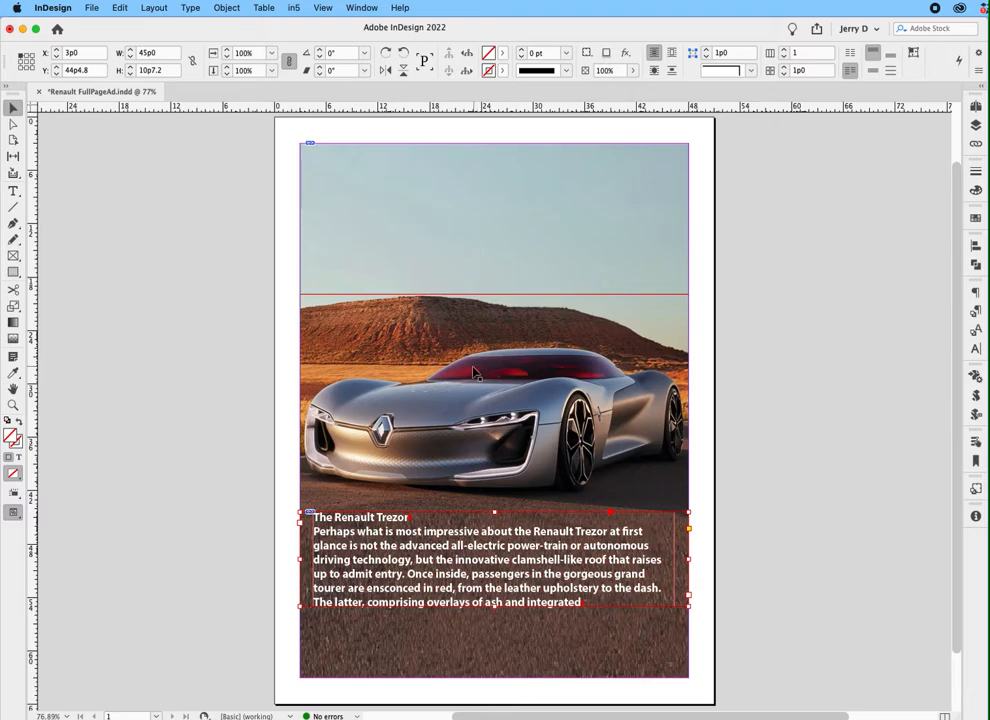
Step: Set the body text frame's vertical justification to Justify and extend the frame downward to a height of about 15p6
{"action": "left_click", "coordinate": [227, 8]}
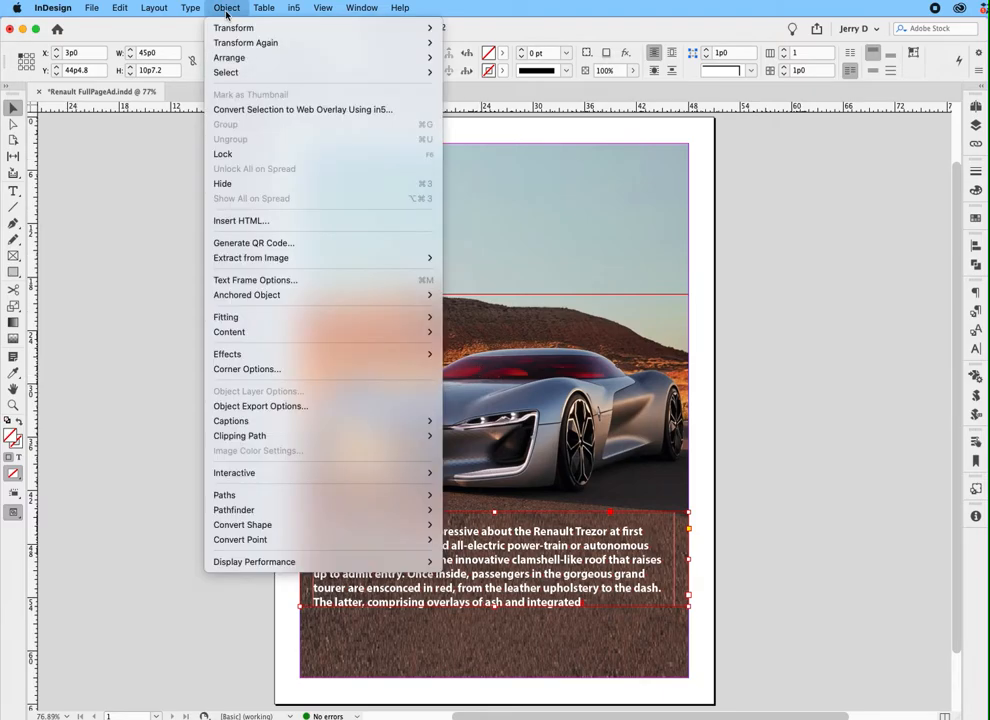
{"action": "left_click", "coordinate": [251, 281]}
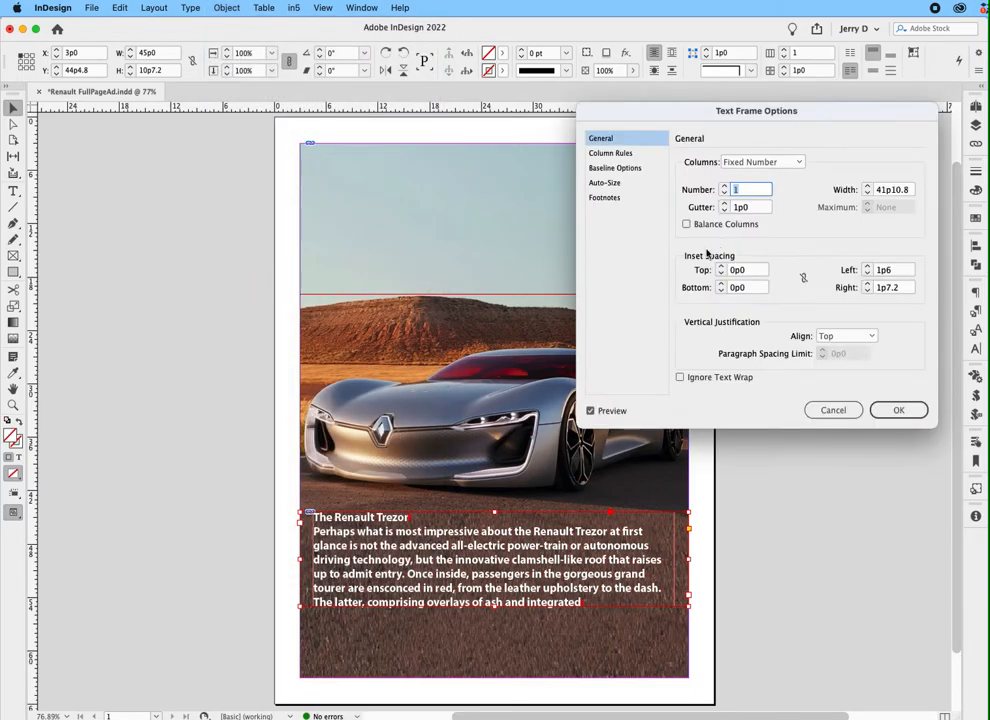
{"action": "left_click", "coordinate": [838, 340]}
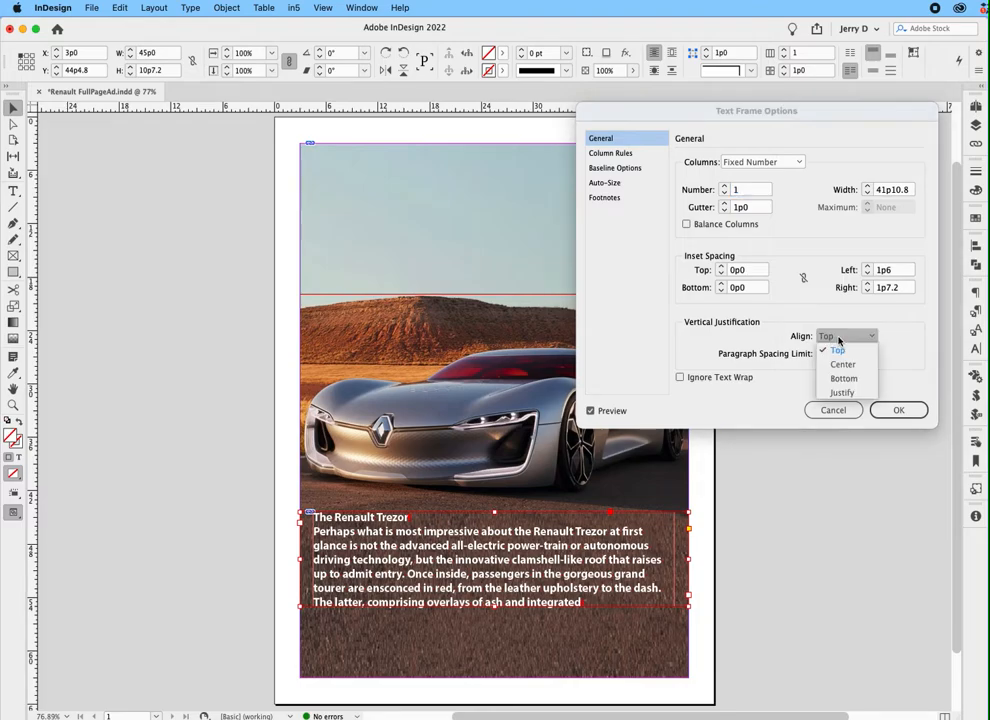
{"action": "left_click", "coordinate": [840, 391]}
{"action": "left_click", "coordinate": [897, 410]}
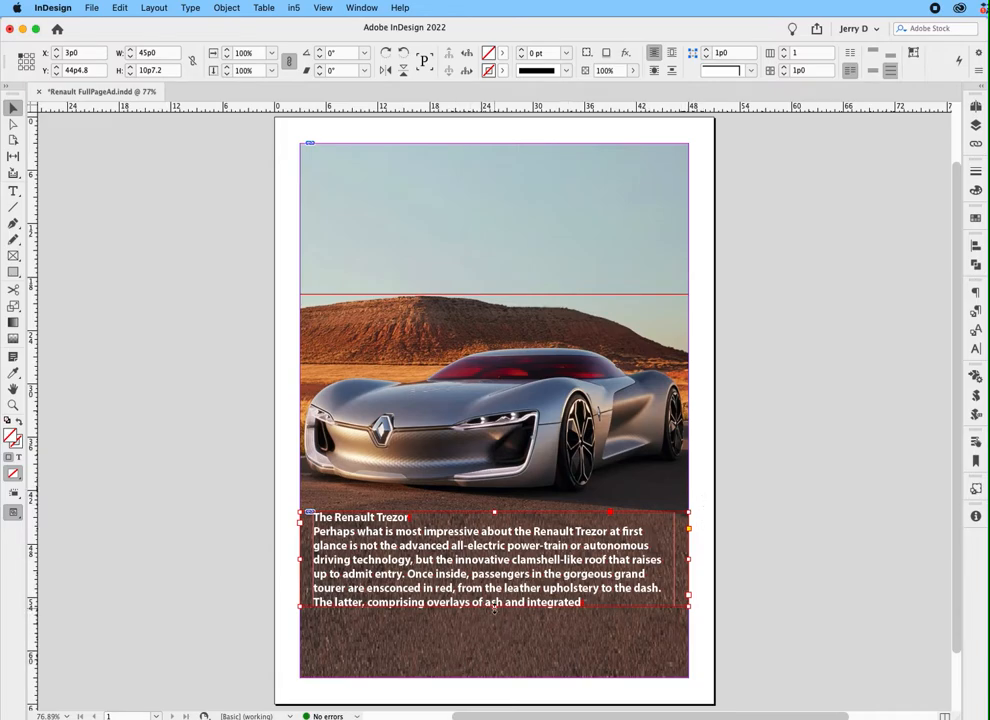
{"action": "left_click_drag", "start_coordinate": [494, 607], "coordinate": [490, 651]}
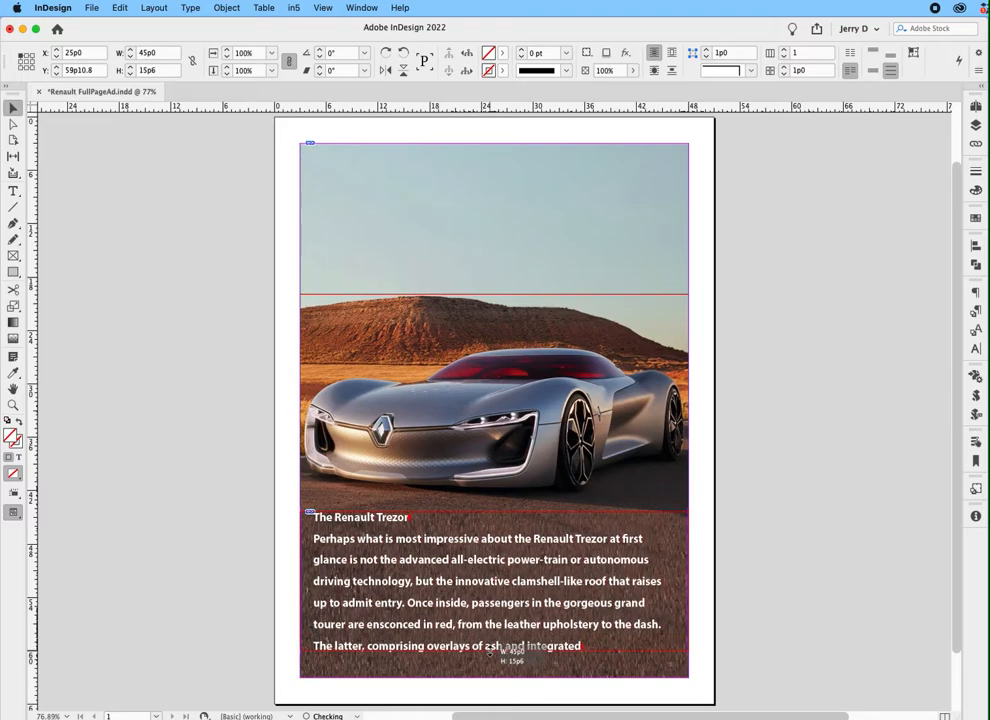
{"action": "mouse_move", "coordinate": [490, 651]}
{"action": "left_mouse_down"}
{"action": "mouse_move", "coordinate": [488, 638]}
{"action": "mouse_move", "coordinate": [489, 656]}
{"action": "left_mouse_up"}
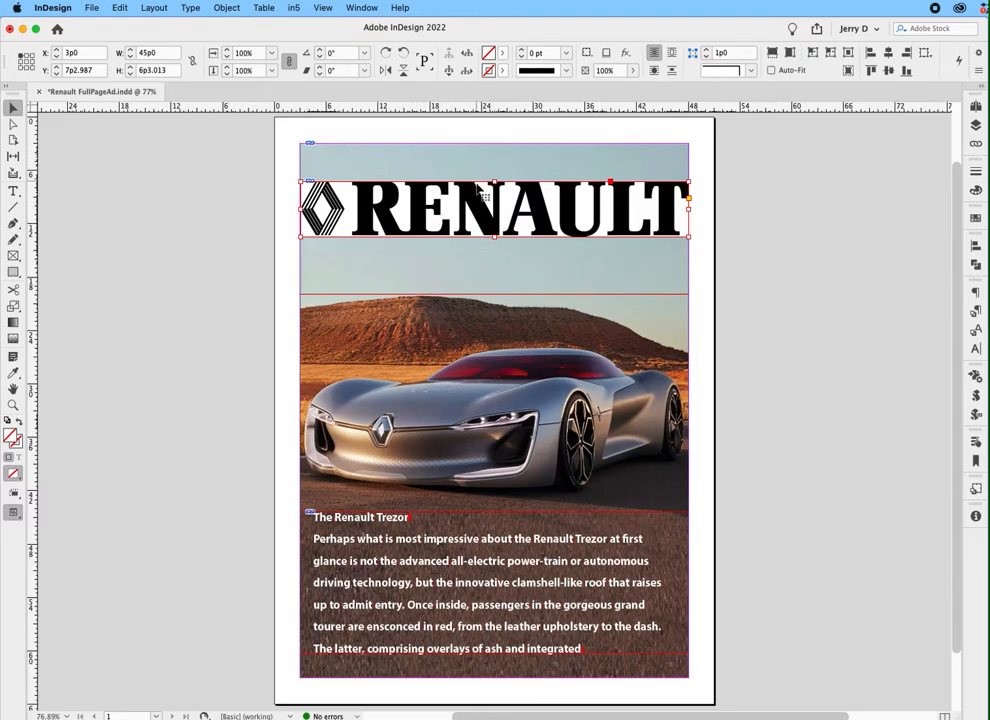
Step: Open the placed Renault logo's original file in Illustrator, select all of its artwork, and close the file
{"action": "left_click", "coordinate": [13, 124]}
{"action": "left_click", "coordinate": [443, 208]}
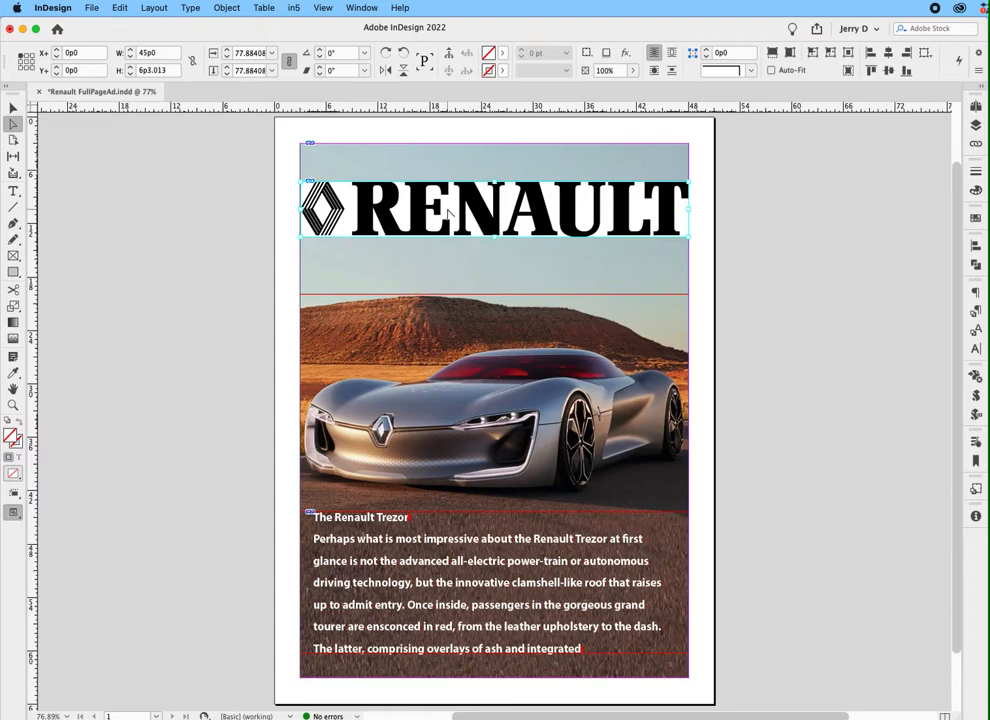
{"action": "double_click", "coordinate": [467, 216], "text": "alt"}
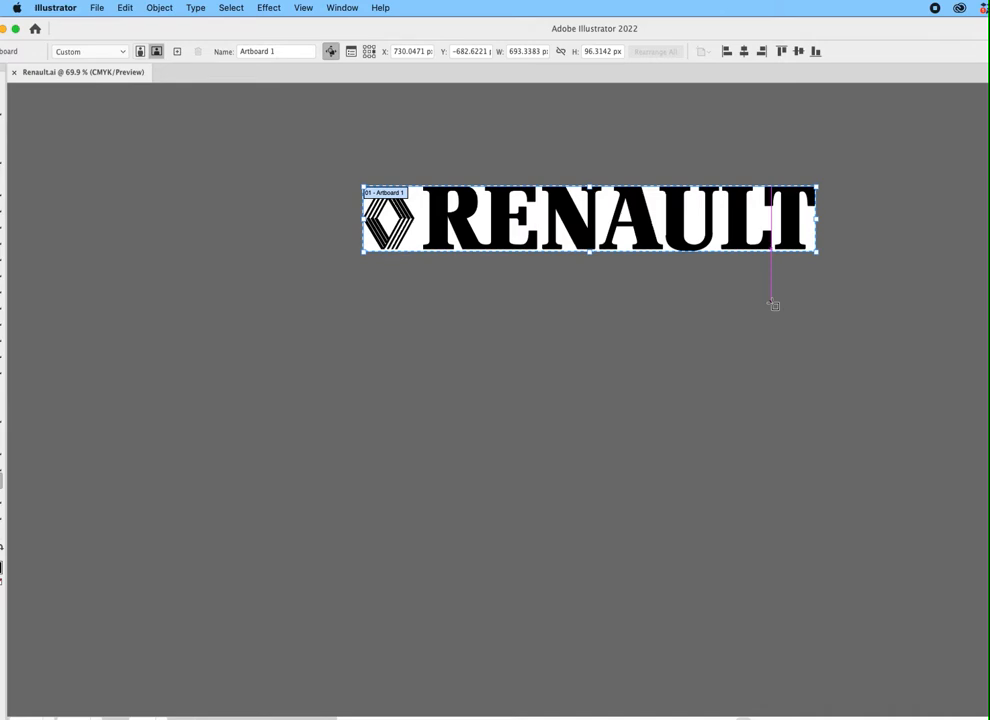
{"action": "left_click_drag", "start_coordinate": [110, 29], "coordinate": [132, 25]}
{"action": "left_click", "coordinate": [83, 119]}
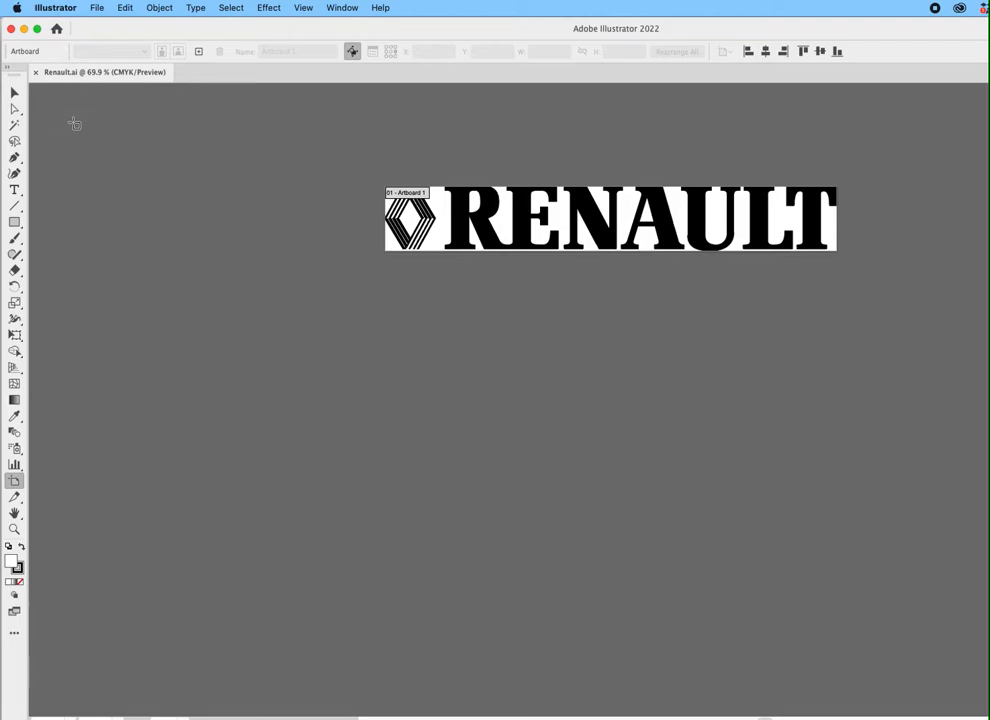
{"action": "key", "text": "super+a"}
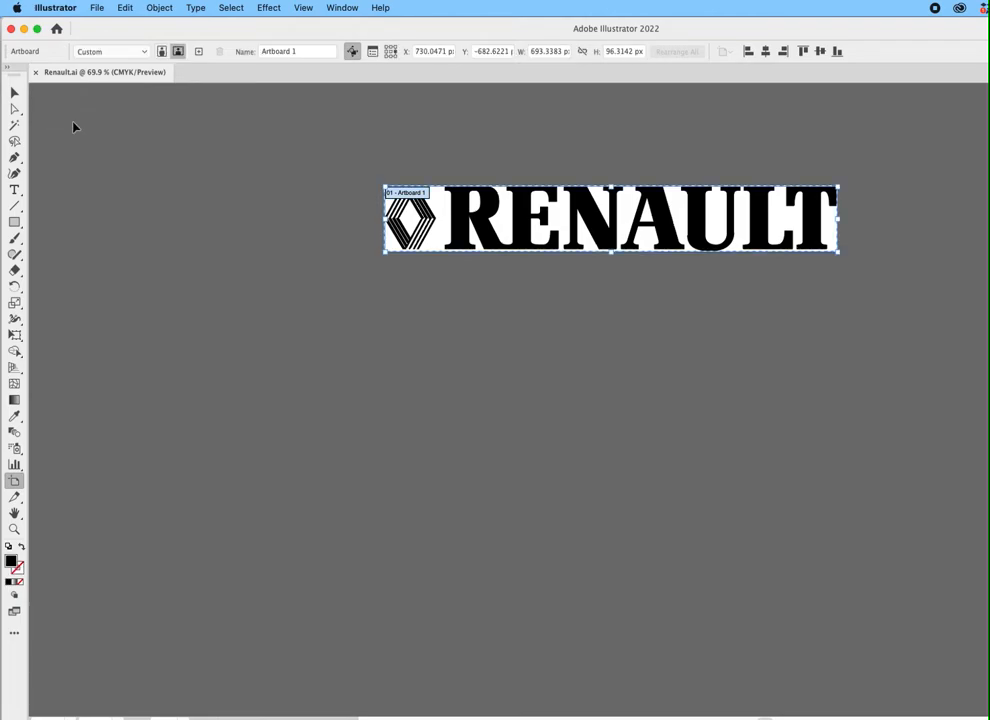
{"action": "key", "text": "super+w"}
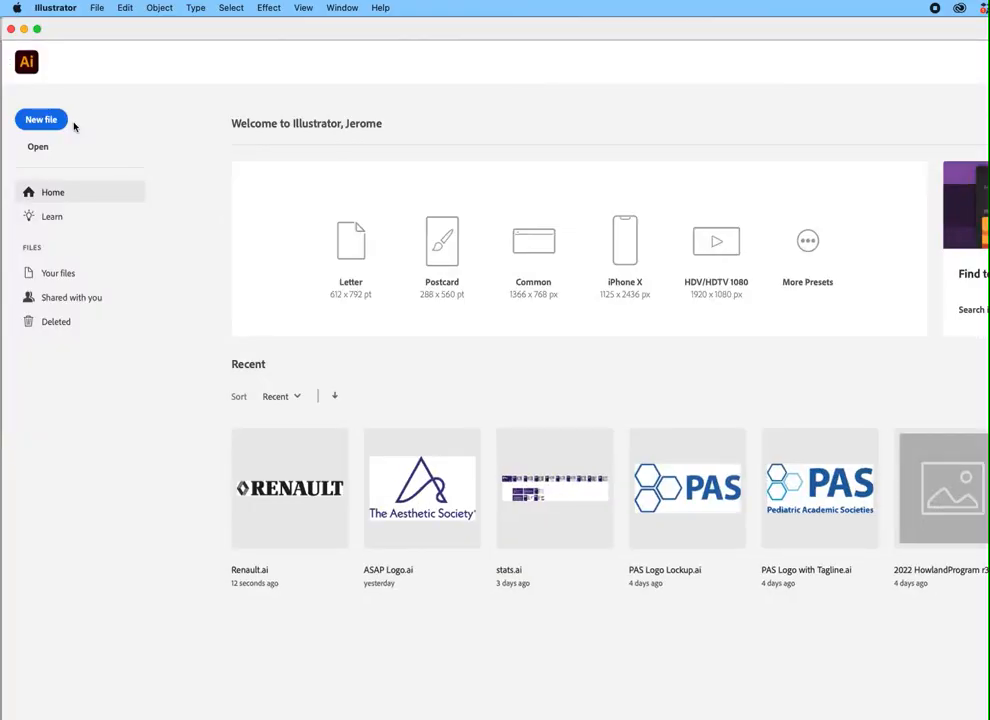
Step: Return to InDesign and delete the placed Renault logo with the white background from the sky area
{"action": "key", "text": "super+Tab"}
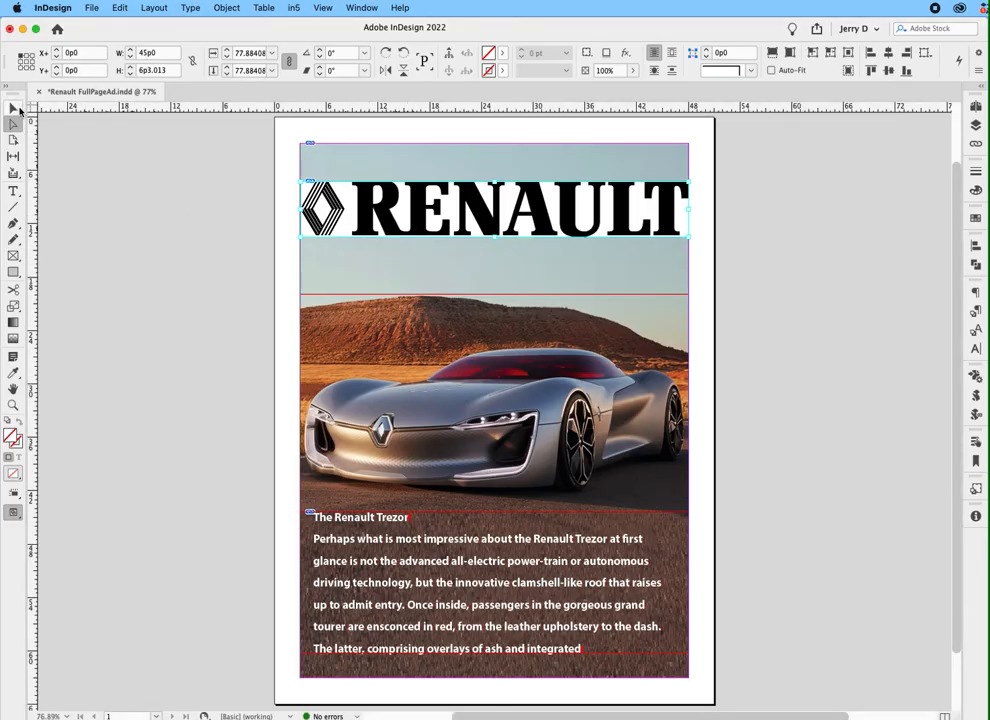
{"action": "key", "text": "v"}
{"action": "left_click", "coordinate": [368, 203]}
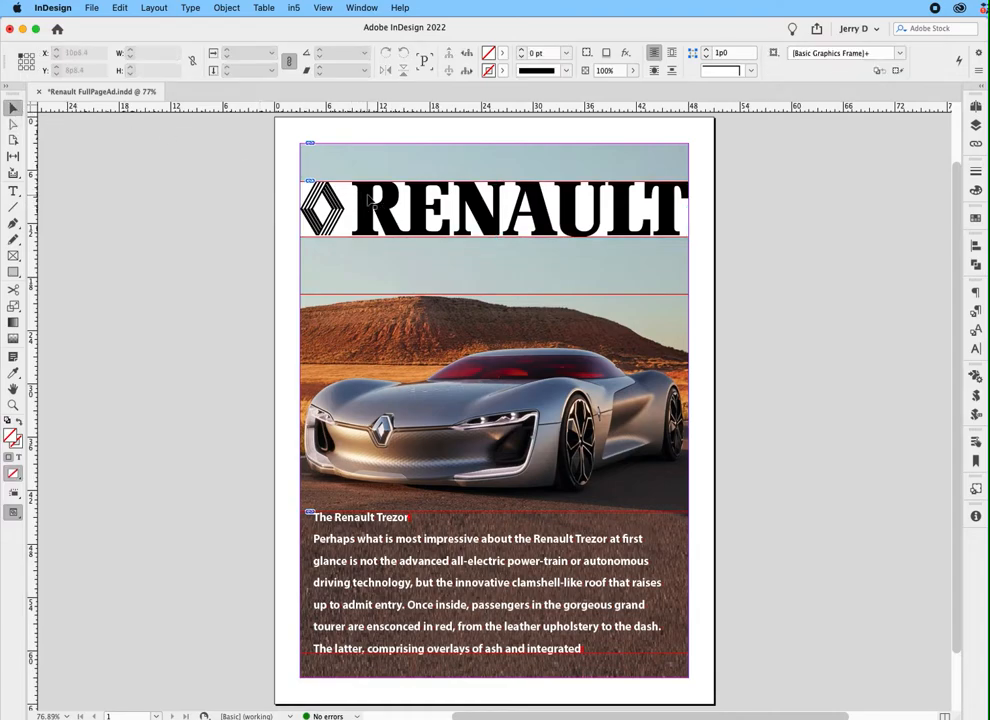
{"action": "key", "text": "Delete"}
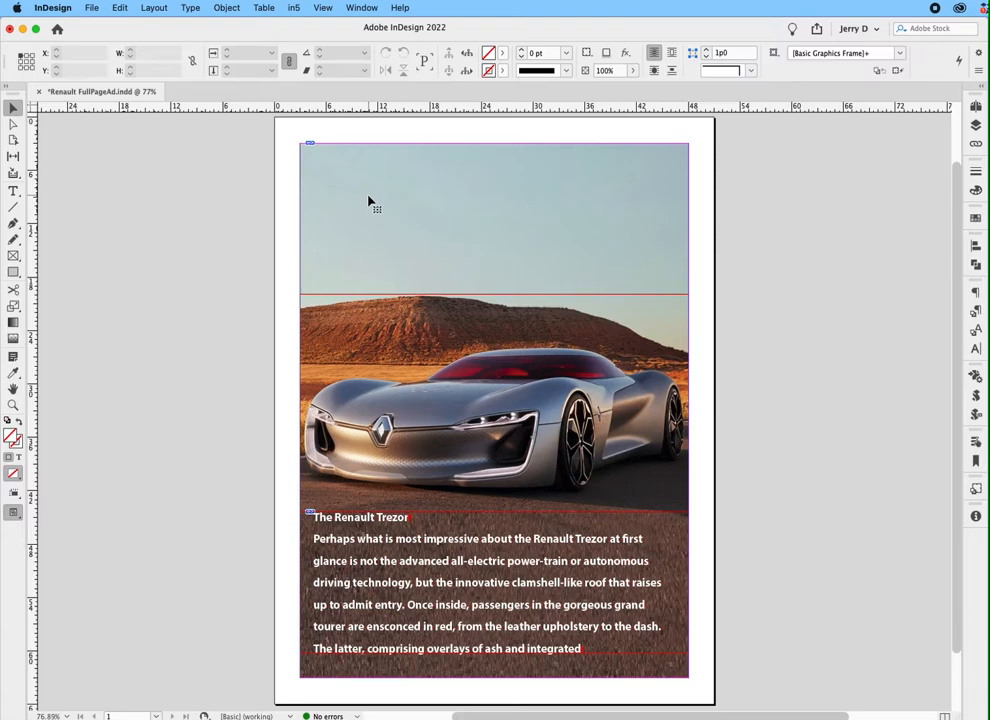
Step: Paste the copied Renault logo artwork and move it up into the sky area
{"action": "key", "text": "cmd+v"}
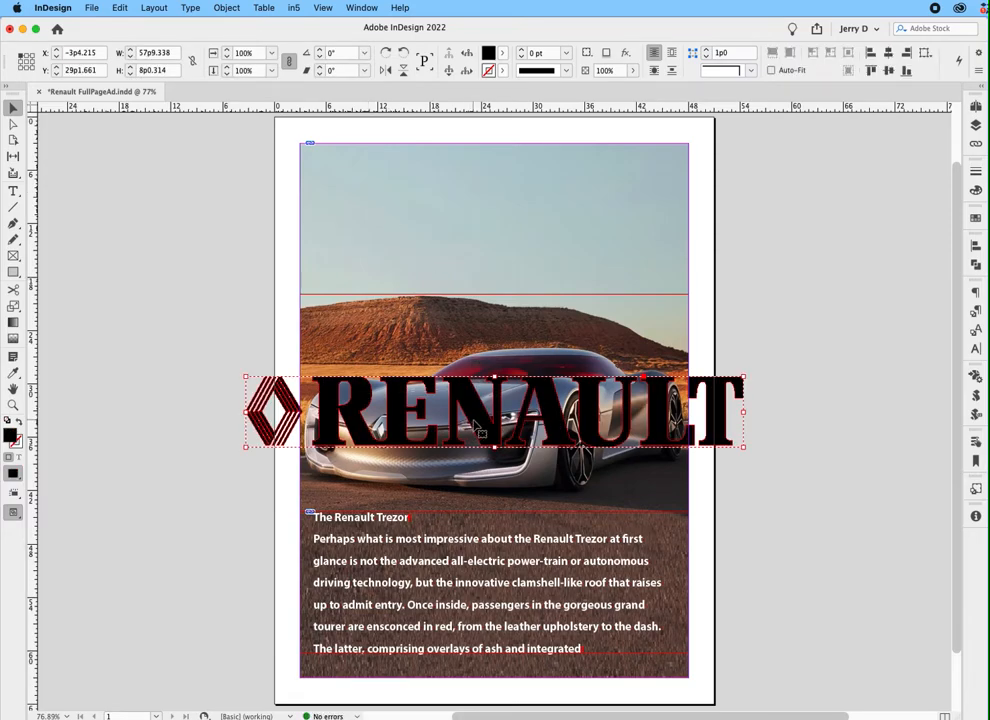
{"action": "left_click_drag", "start_coordinate": [477, 423], "coordinate": [456, 215]}
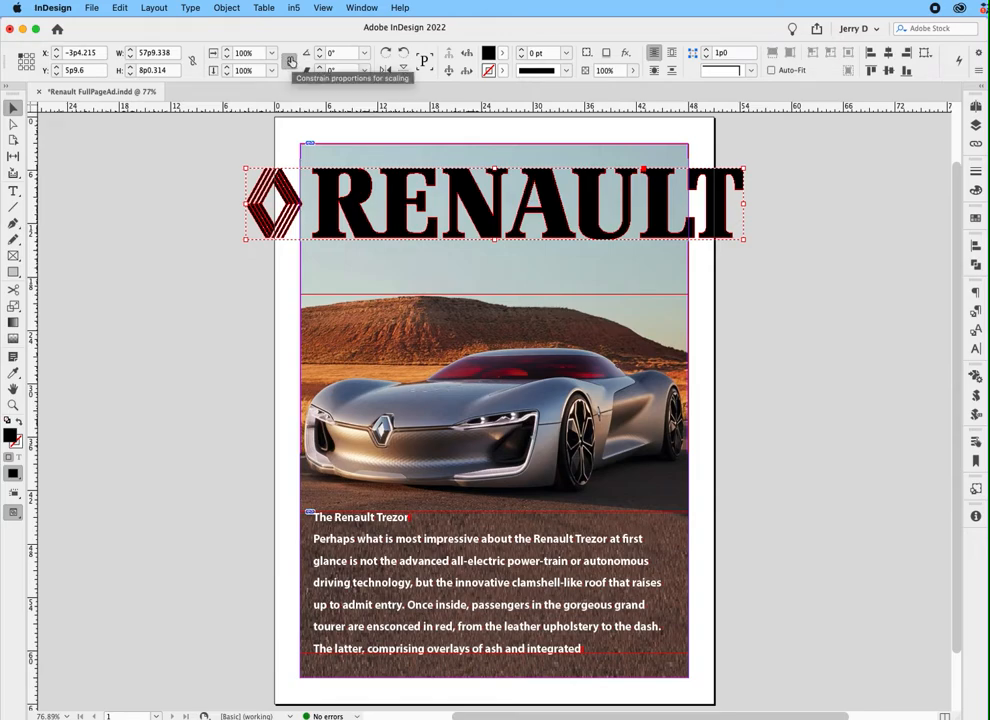
Step: Scale the pasted logo proportionally to a width of 45p and move it to X 3p0, Y 6p0 in the sky
{"action": "left_click", "coordinate": [250, 57]}
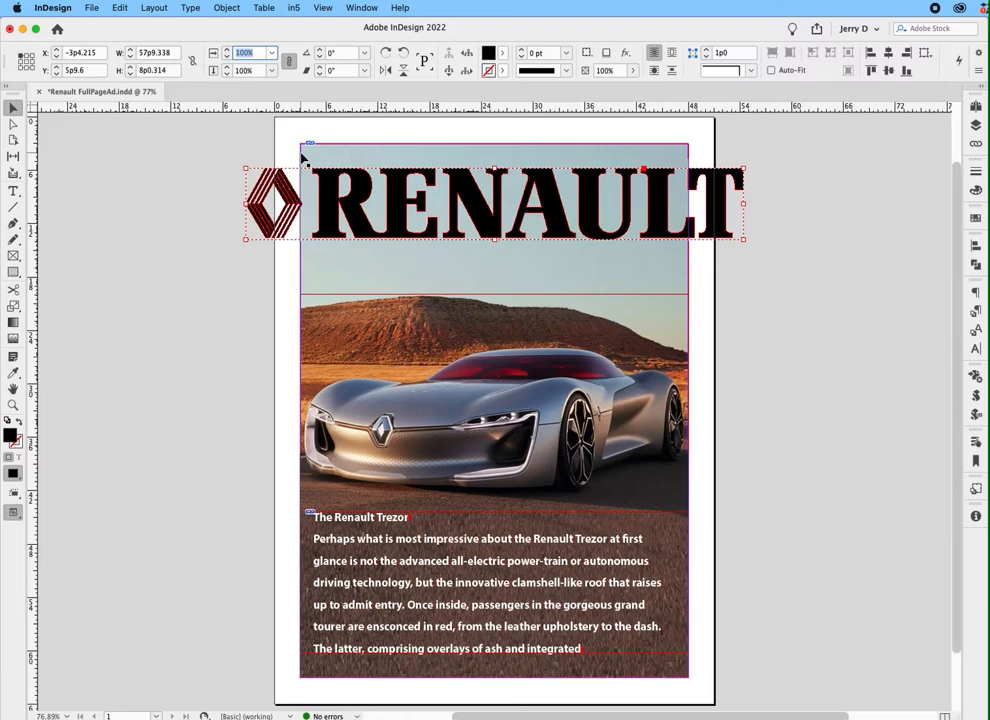
{"action": "left_click", "coordinate": [257, 53]}
{"action": "left_click_drag", "start_coordinate": [258, 54], "coordinate": [155, 45]}
{"action": "type", "text": "45p"}
{"action": "key", "text": "Return"}
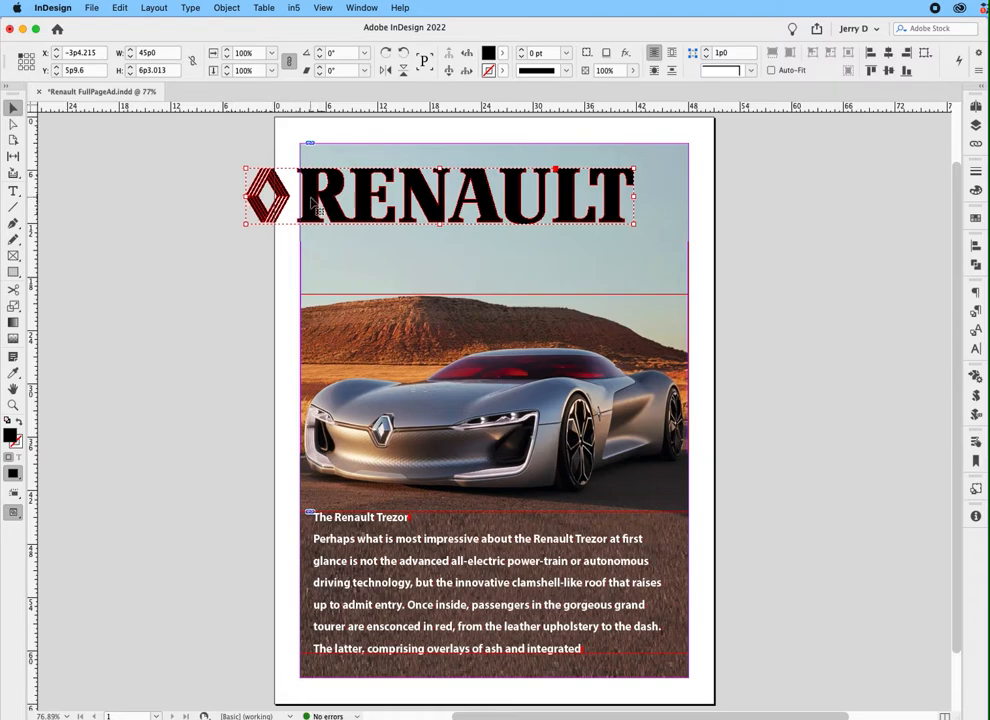
{"action": "left_click_drag", "start_coordinate": [312, 204], "coordinate": [368, 205]}
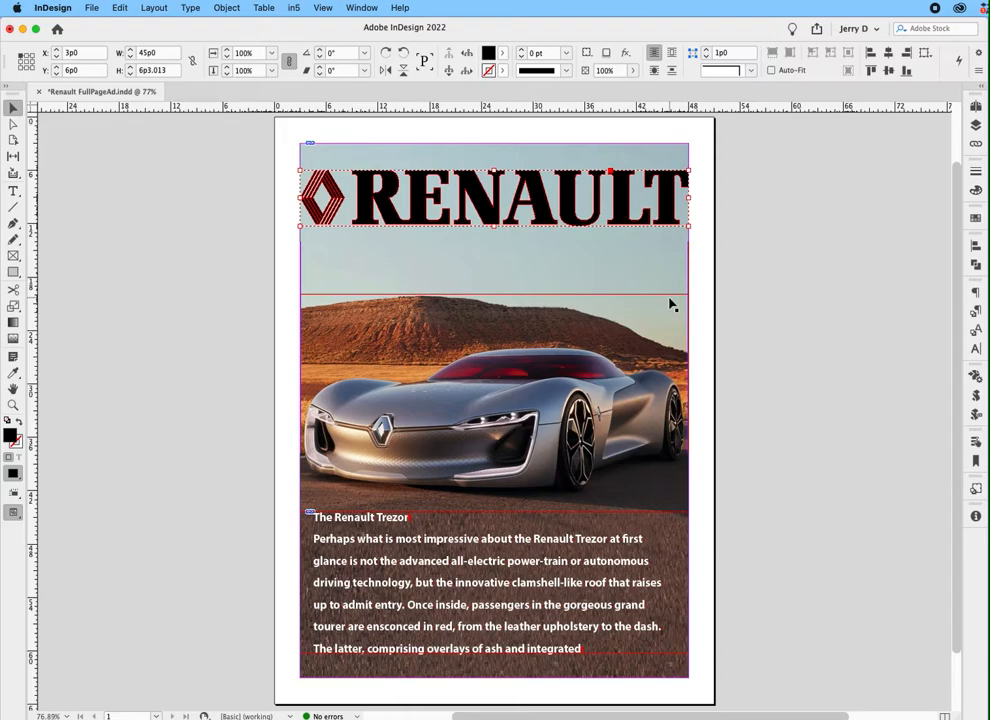
{"action": "left_click", "coordinate": [773, 208]}
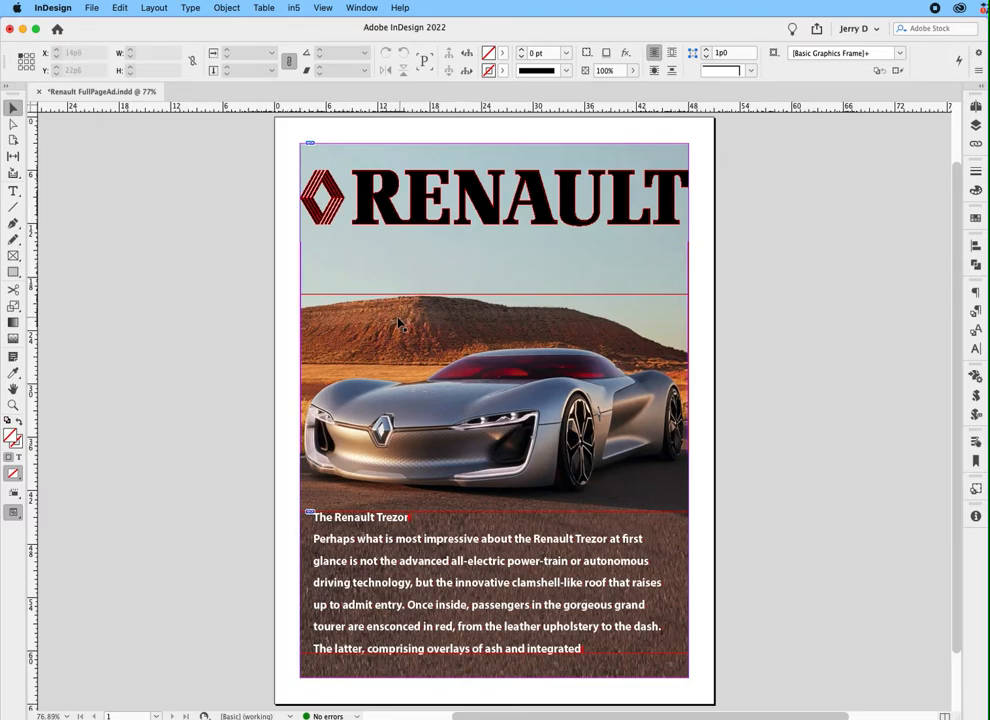
Step: Fill only the logo's diamond emblem with an orange-brown sampled from the hill in the photo using the Eyedropper
{"action": "left_click", "coordinate": [343, 209]}
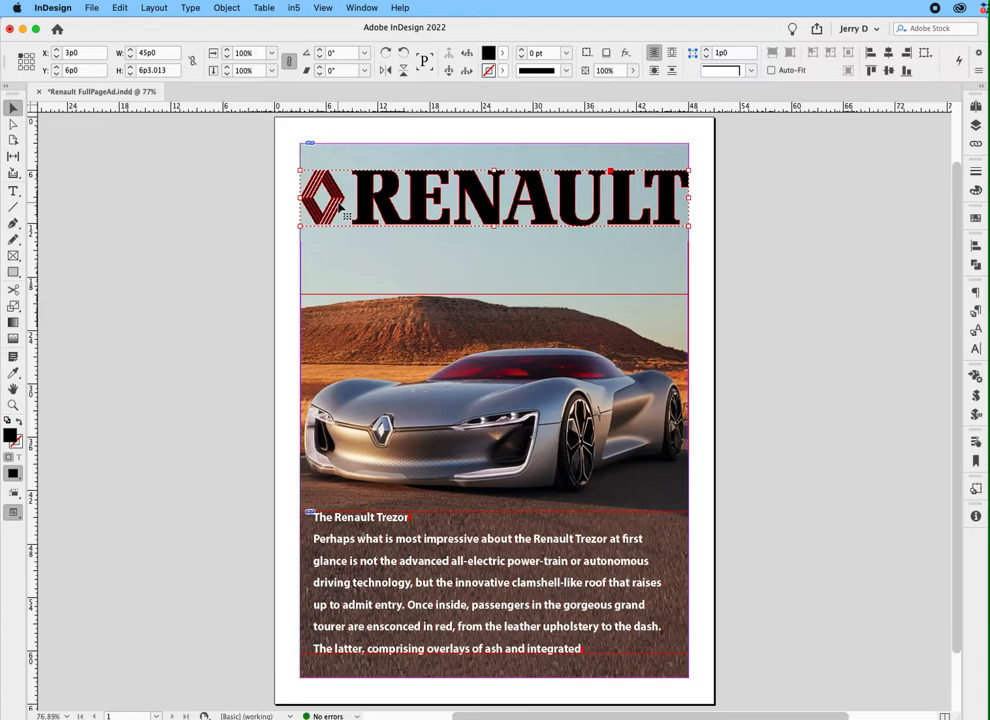
{"action": "double_click", "coordinate": [341, 208]}
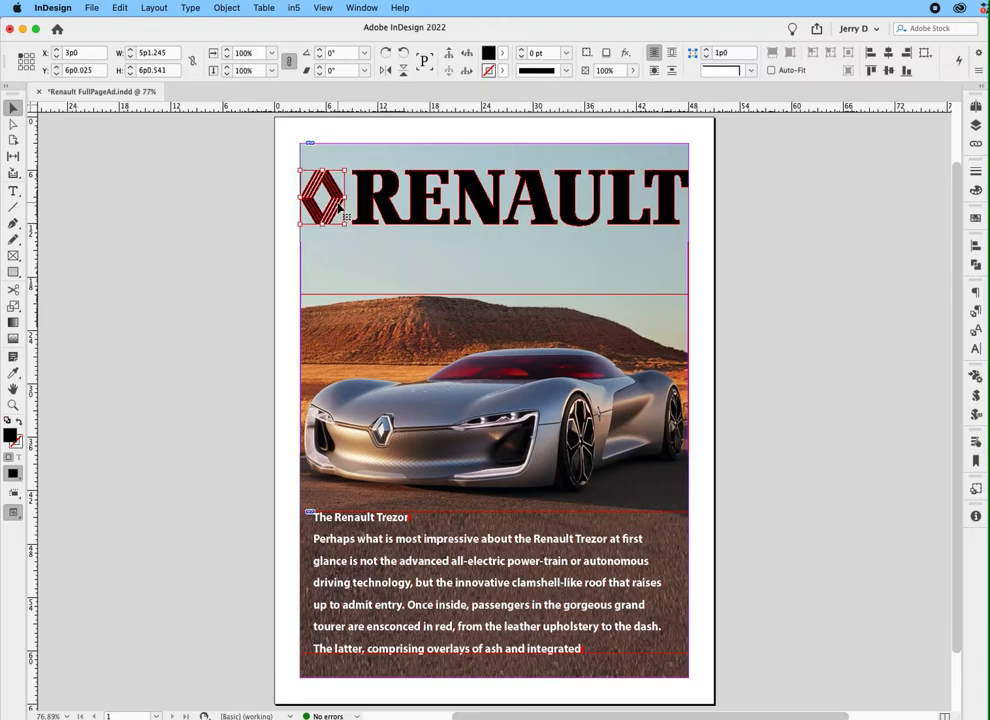
{"action": "left_click", "coordinate": [975, 219]}
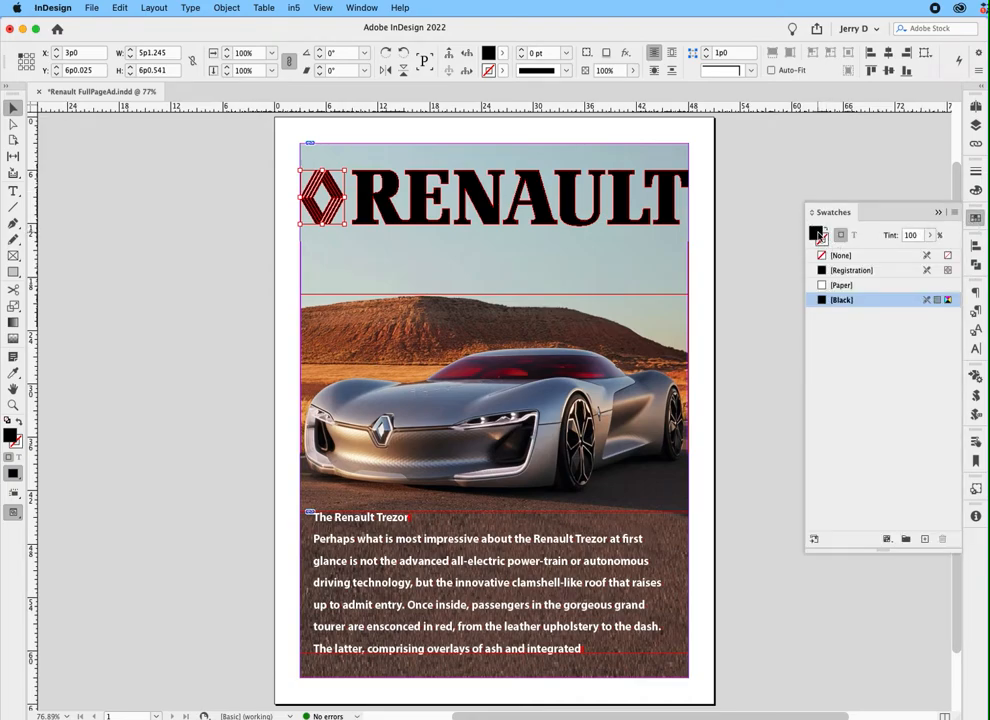
{"action": "left_click", "coordinate": [13, 372]}
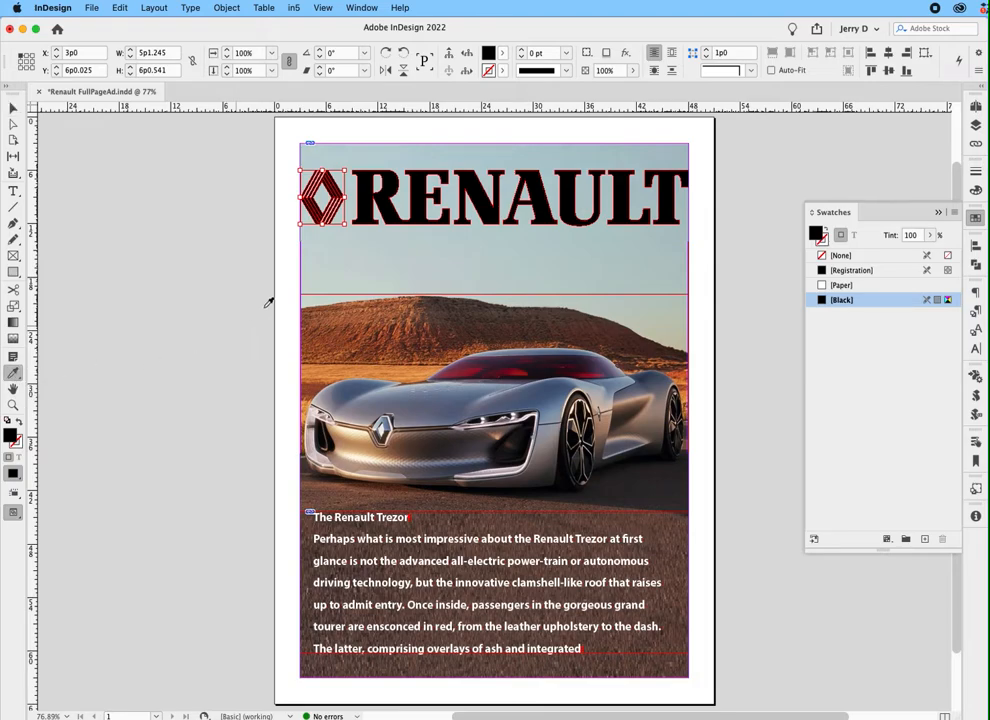
{"action": "left_click", "coordinate": [356, 308]}
{"action": "left_click", "coordinate": [322, 197]}
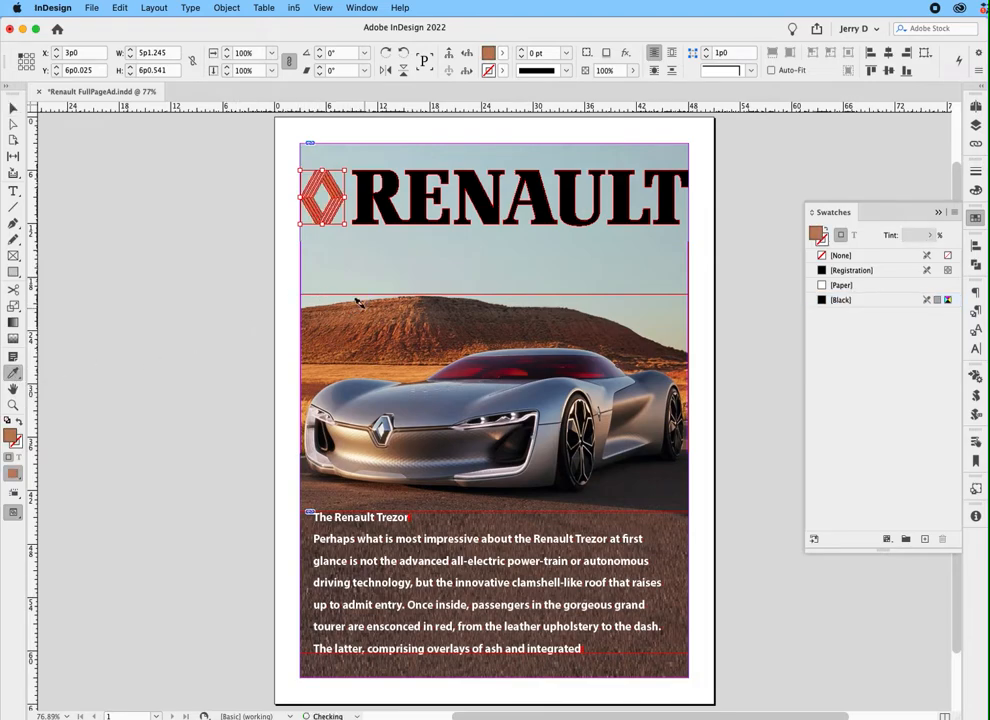
{"action": "left_click", "coordinate": [12, 108]}
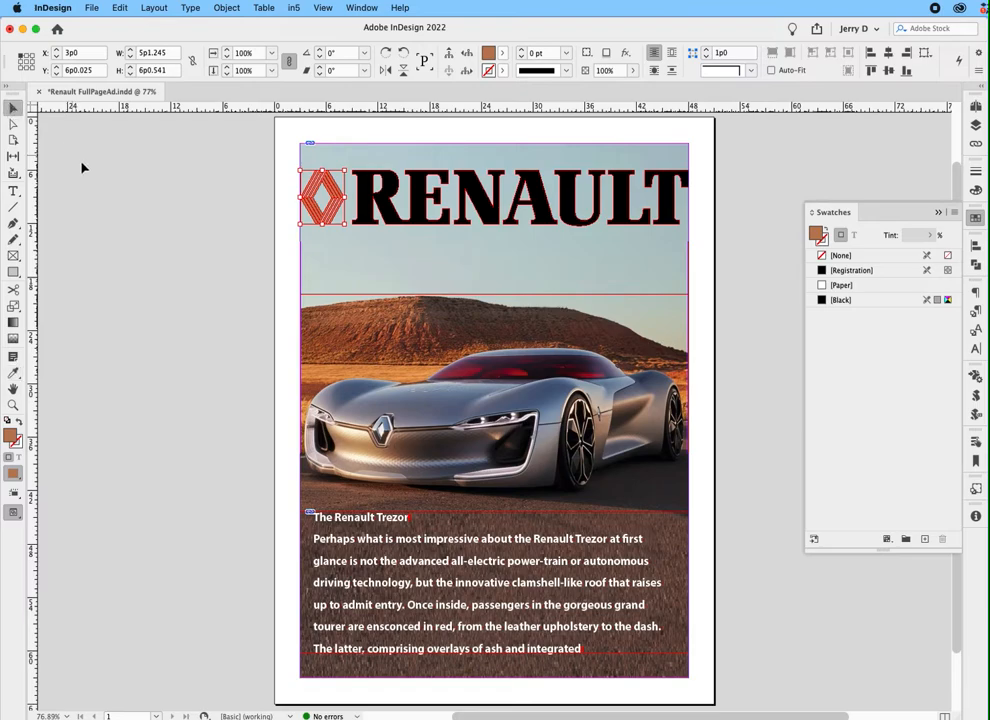
{"action": "left_click", "coordinate": [85, 170]}
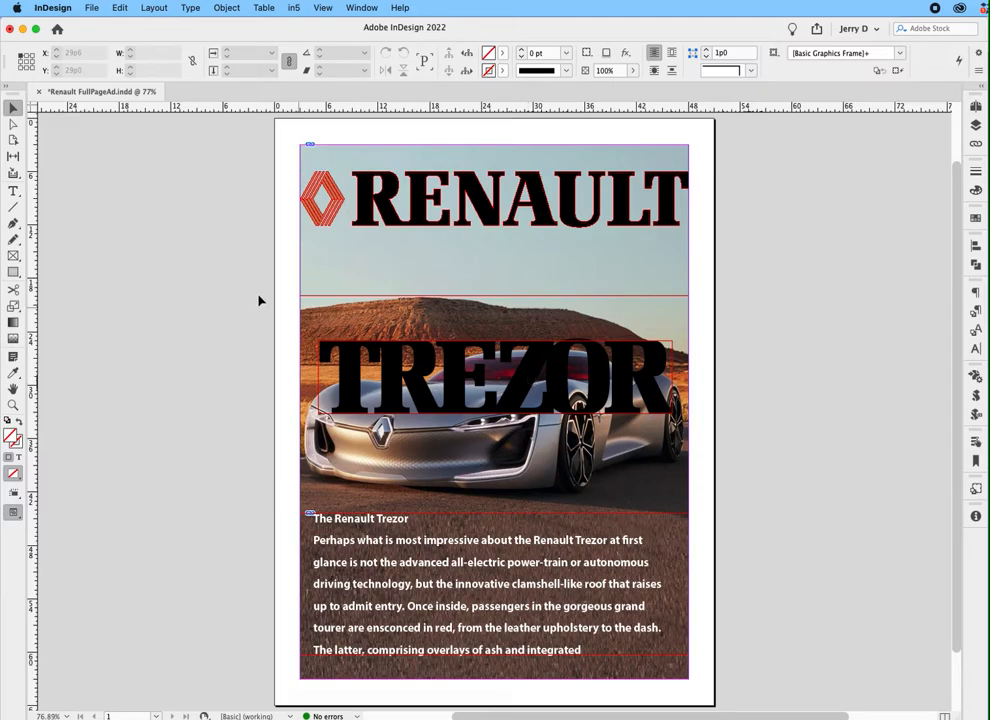
Step: Convert the TREZOR headline text over the car into outlines
{"action": "key", "text": "t"}
{"action": "left_click", "coordinate": [499, 385]}
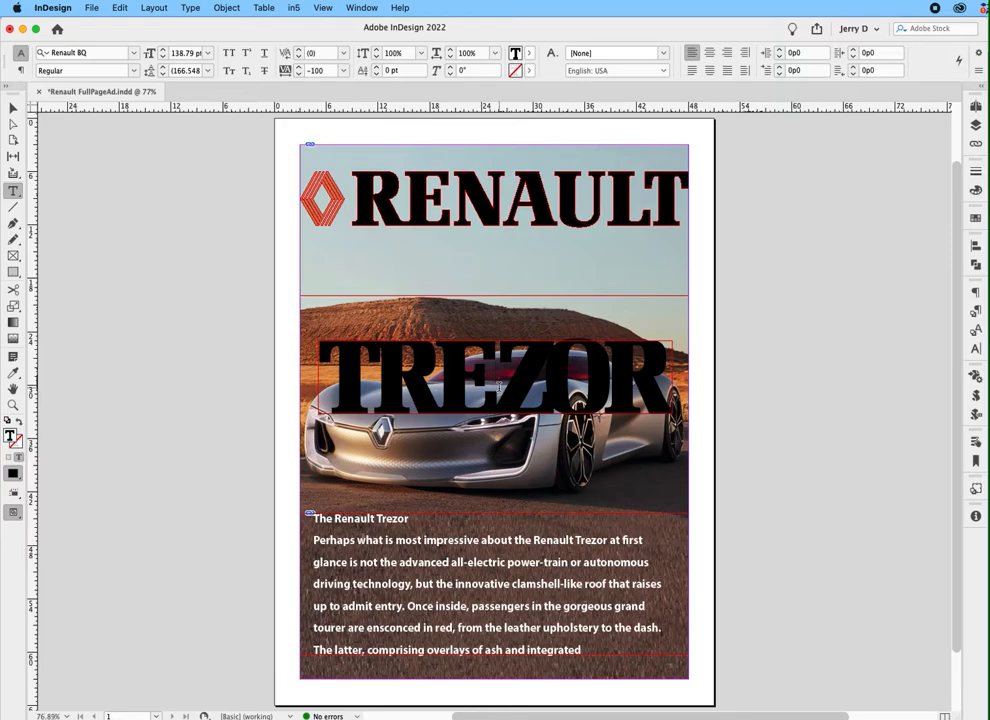
{"action": "double_click", "coordinate": [499, 385]}
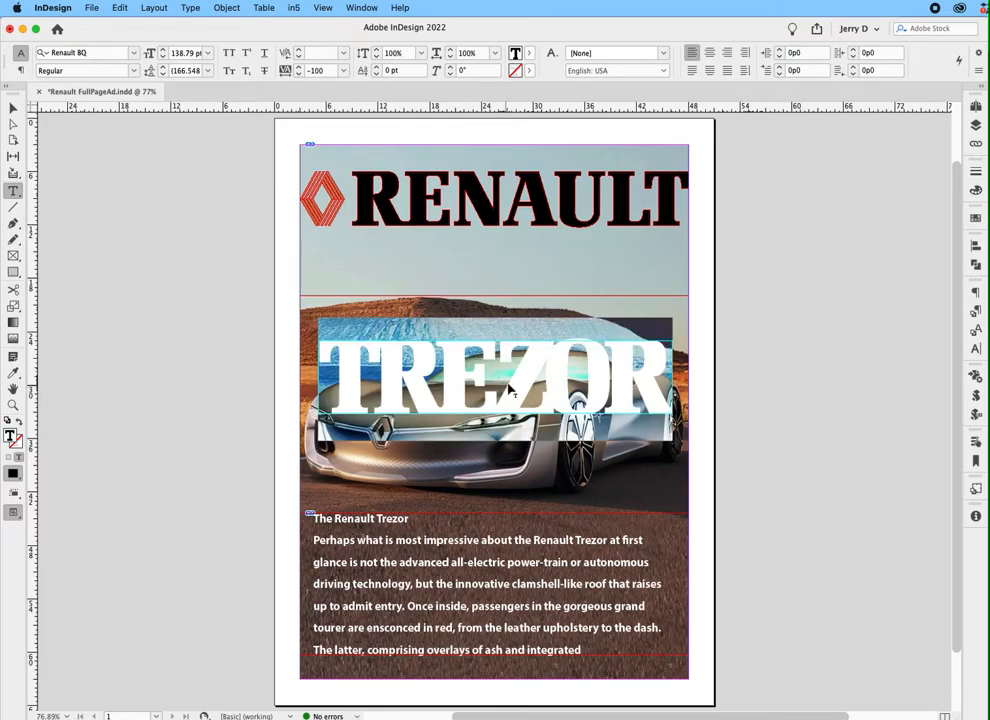
{"action": "left_click", "coordinate": [13, 107]}
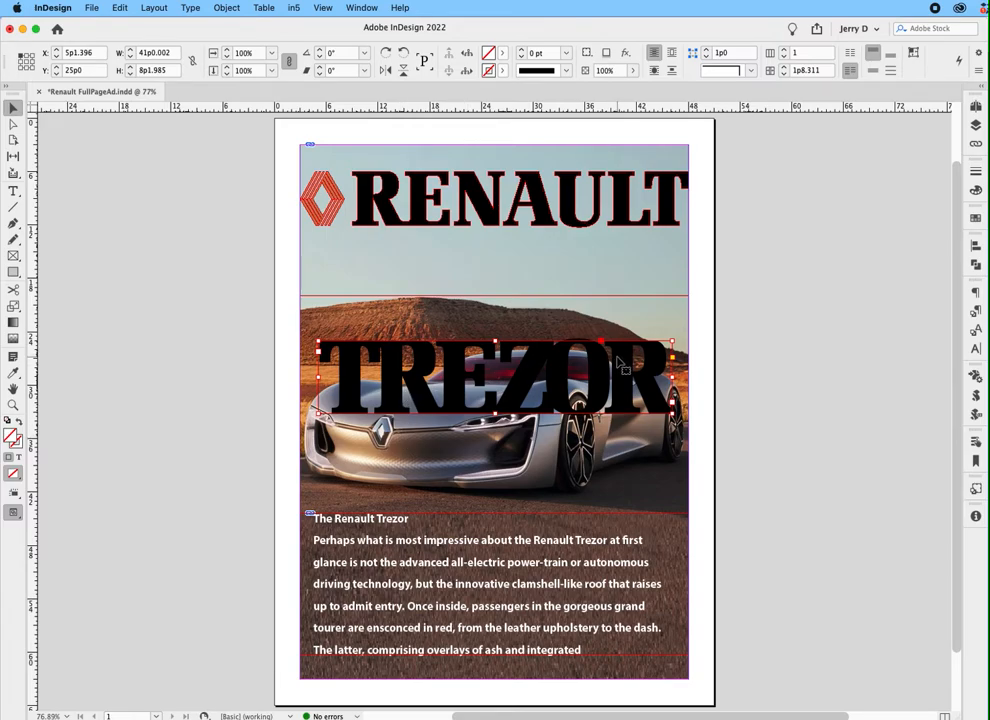
{"action": "left_click", "coordinate": [190, 8]}
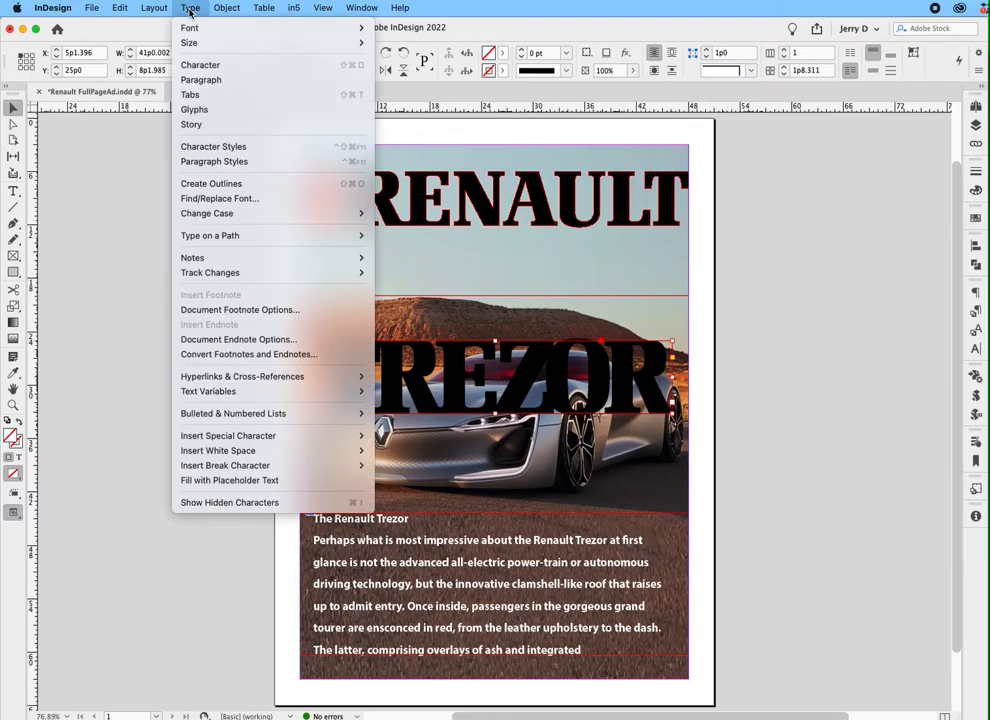
{"action": "left_click", "coordinate": [207, 184]}
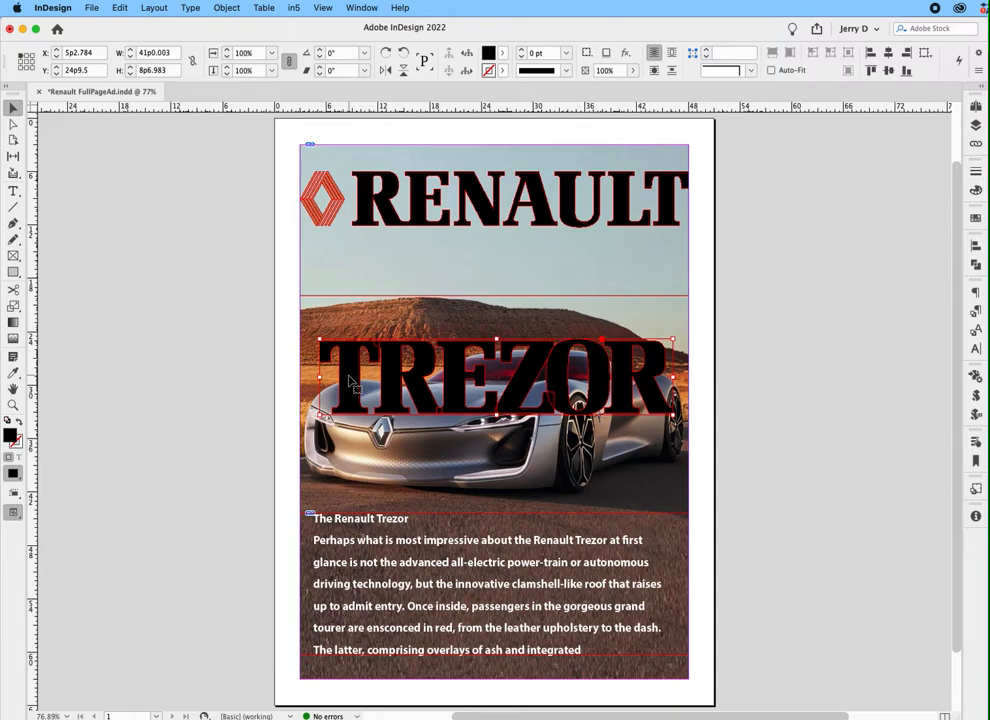
Step: Copy the car photo from inside its frame and paste it into the outlined TREZOR lettering
{"action": "left_click", "coordinate": [13, 124]}
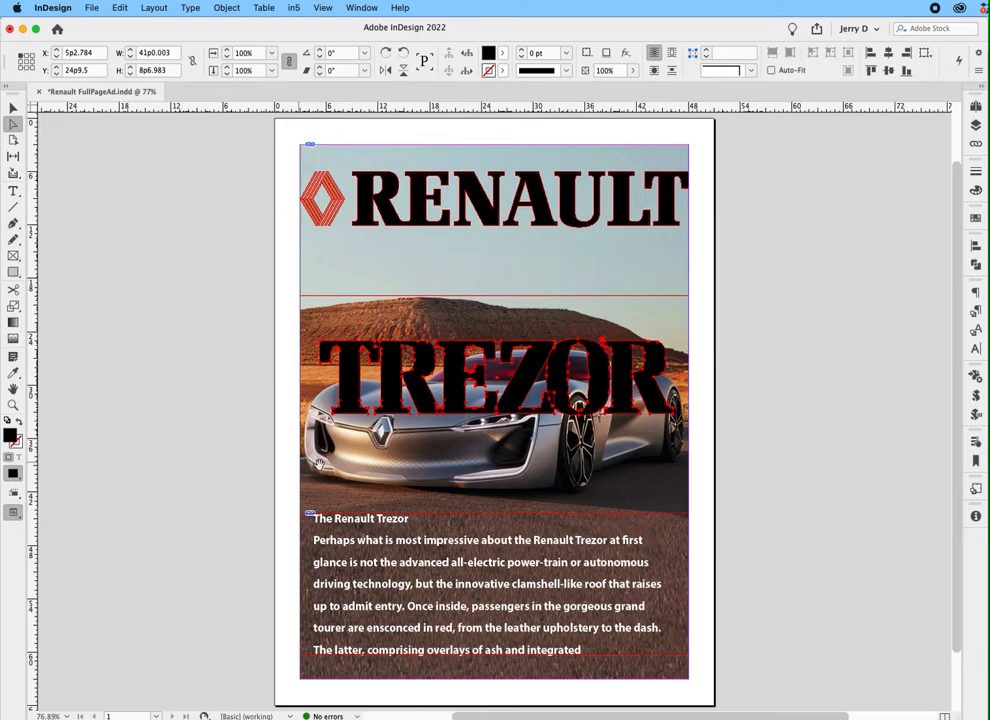
{"action": "left_click", "coordinate": [362, 451]}
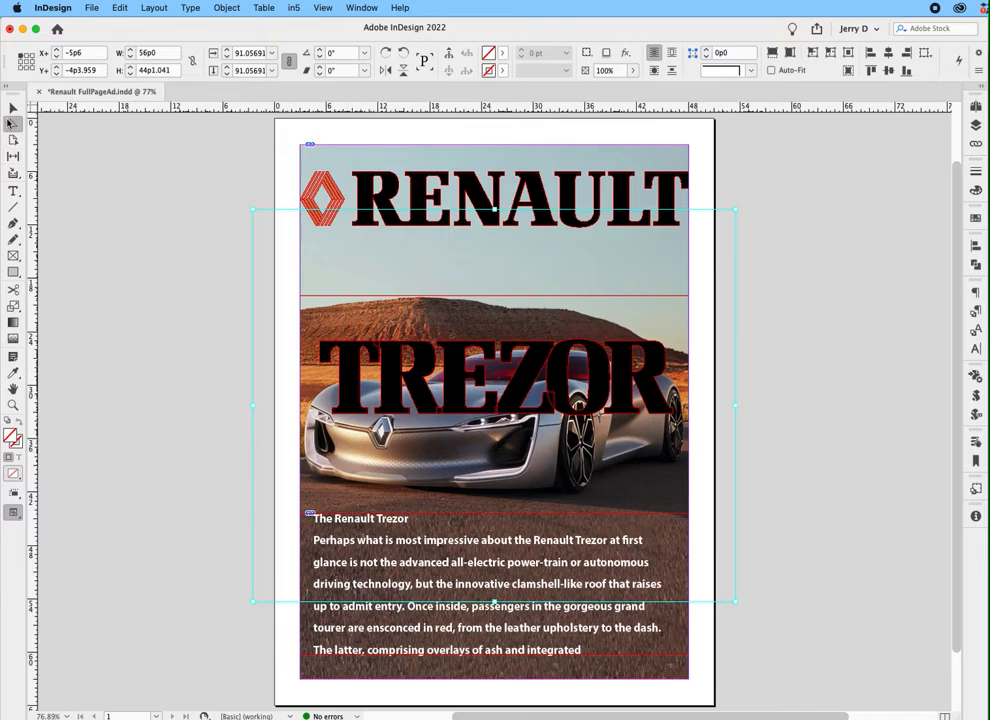
{"action": "left_click", "coordinate": [13, 108]}
{"action": "left_click", "coordinate": [350, 374]}
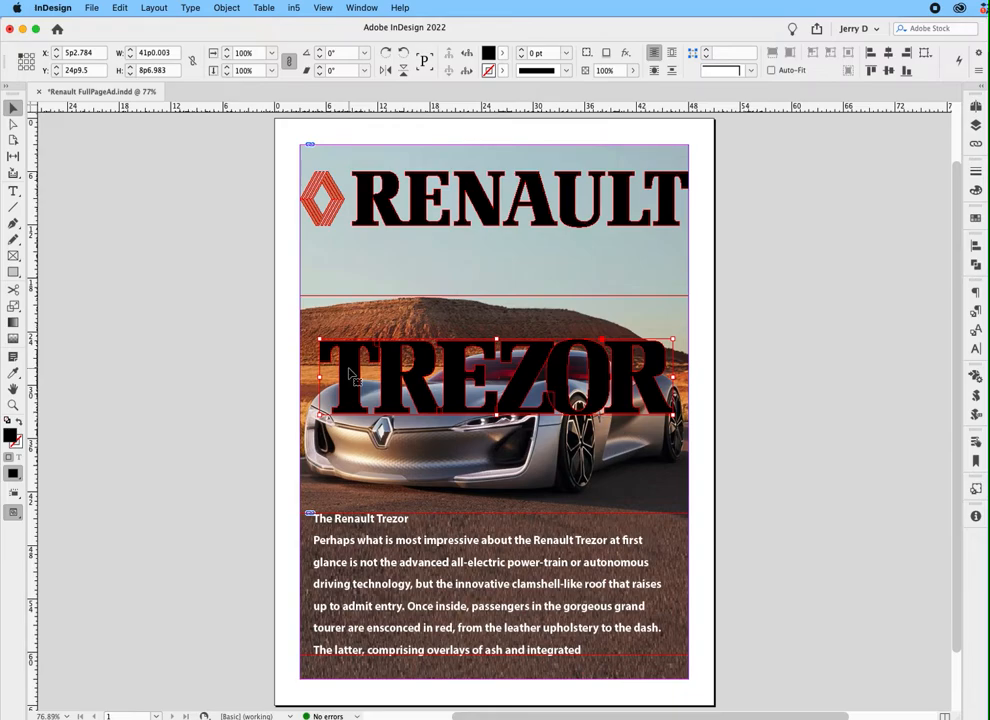
{"action": "left_click", "coordinate": [120, 8]}
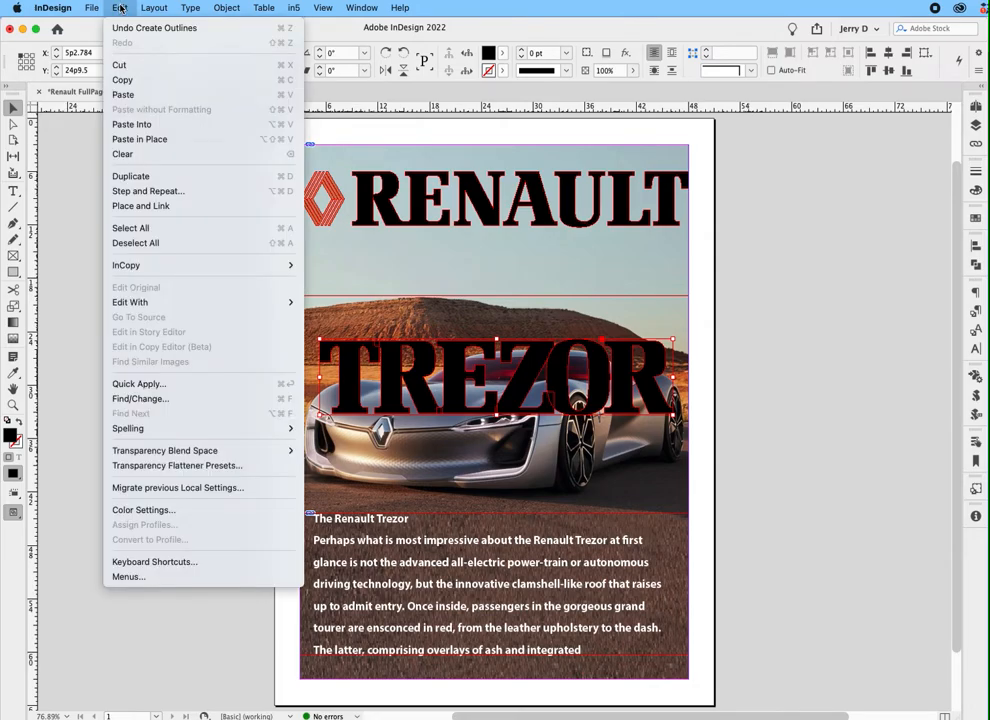
{"action": "left_click", "coordinate": [141, 126]}
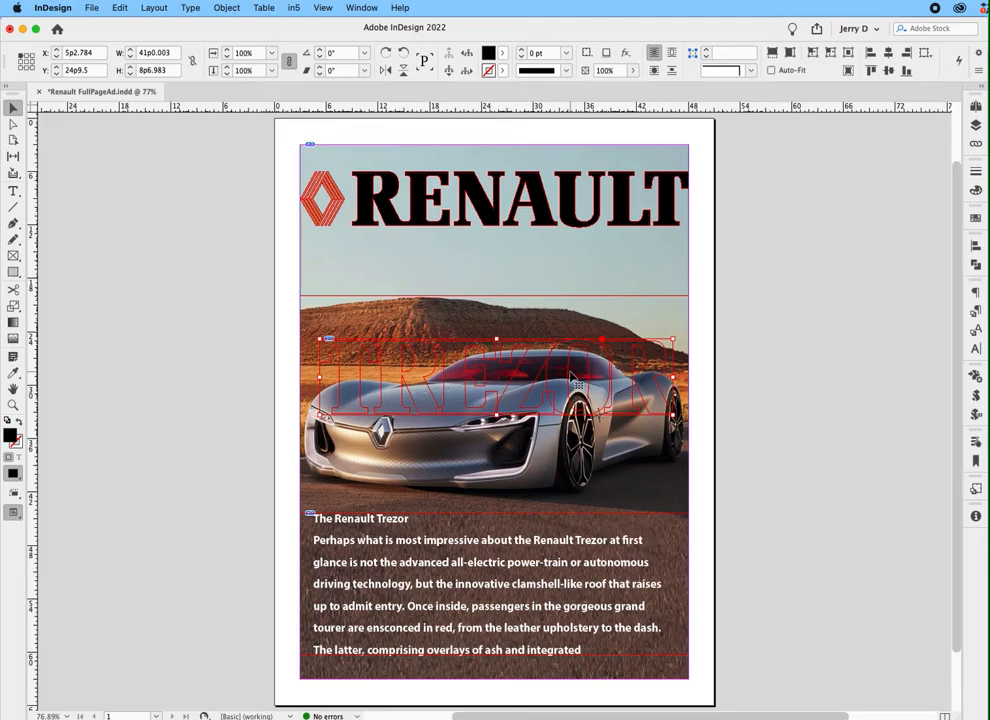
Step: Add a Bevel and Emboss effect to the TREZOR lettering with Chisel Hard technique, size 0p4 and Normal highlight mode
{"action": "left_click", "coordinate": [626, 52]}
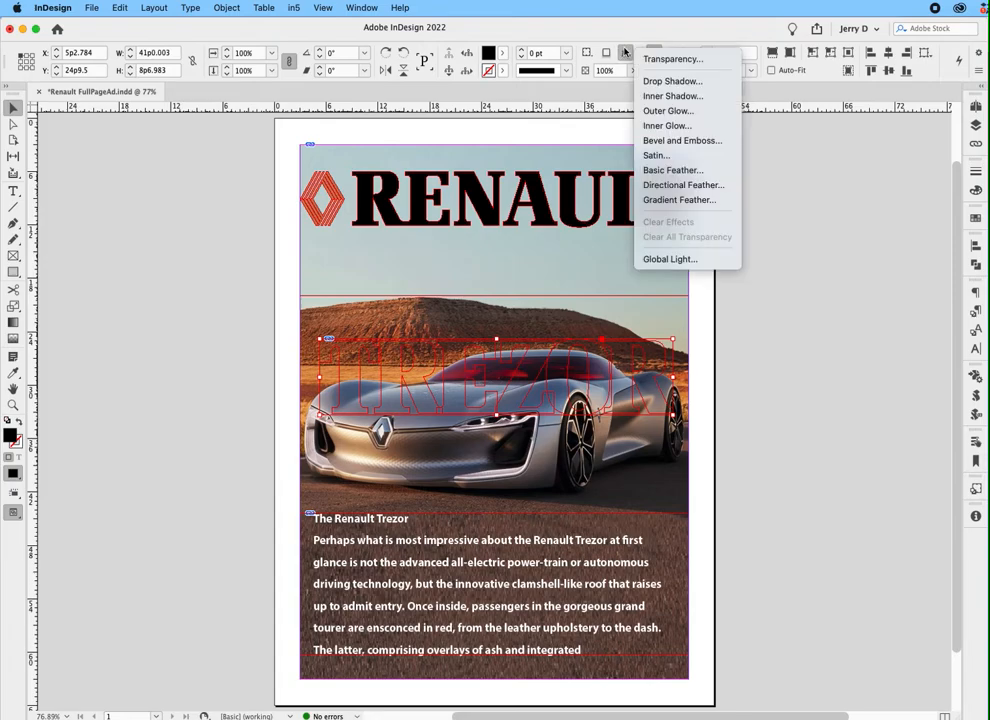
{"action": "left_click", "coordinate": [656, 142]}
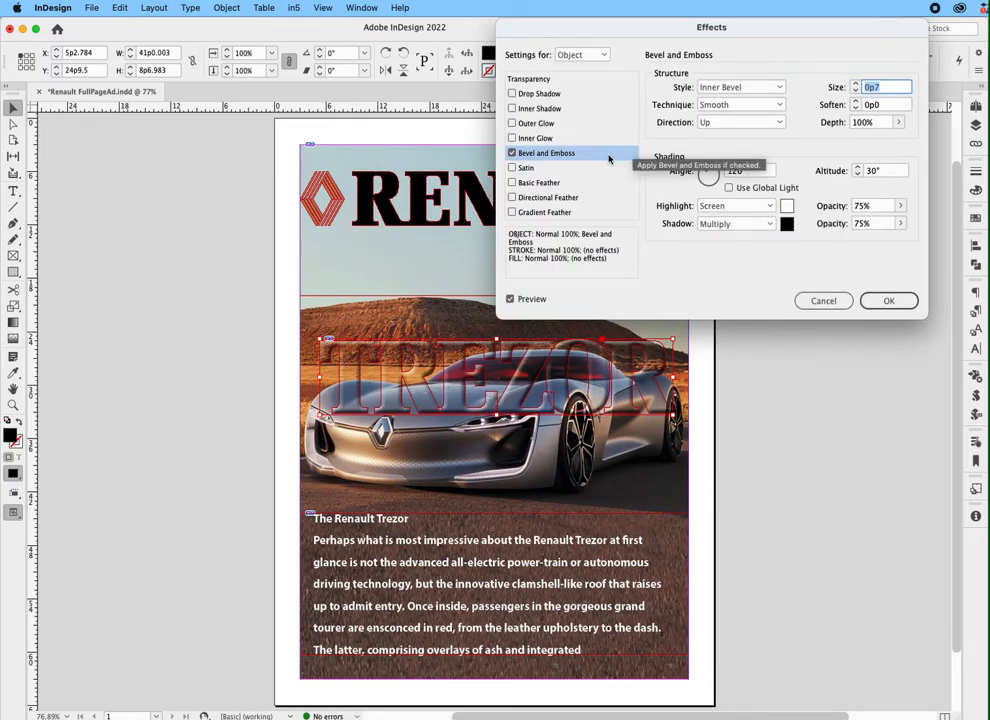
{"action": "left_click", "coordinate": [750, 105]}
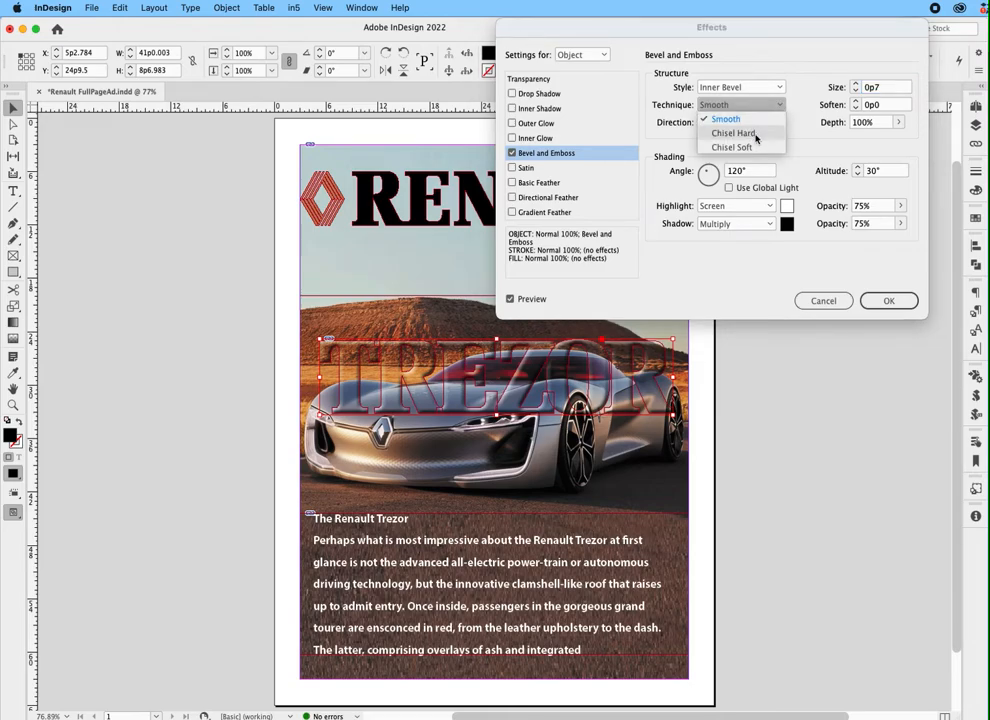
{"action": "left_click", "coordinate": [756, 139]}
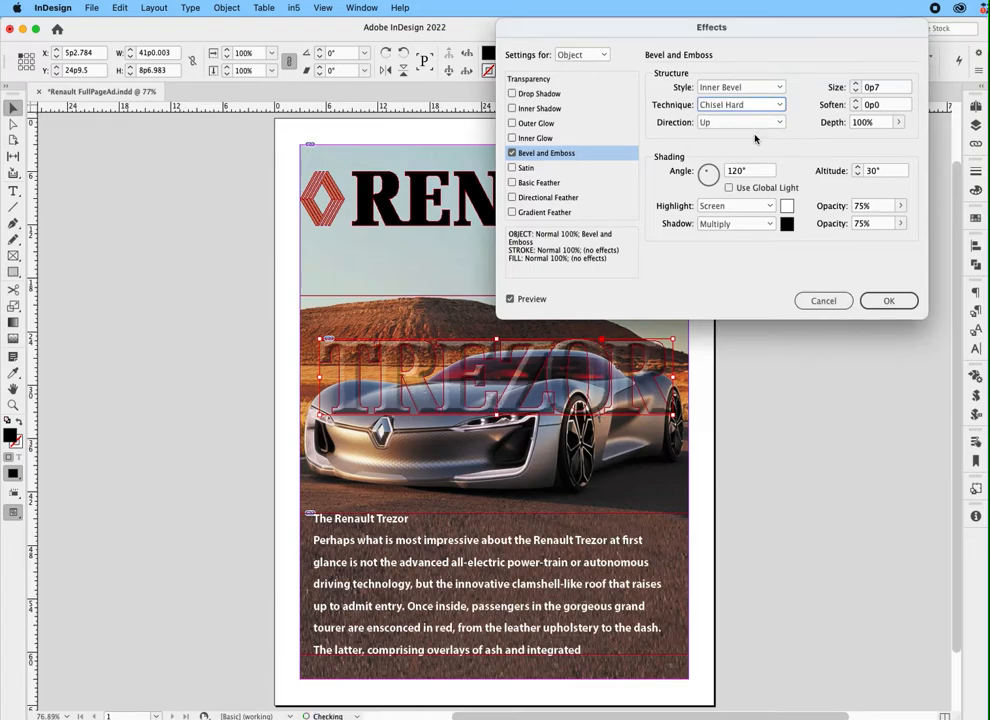
{"action": "double_click", "coordinate": [891, 91]}
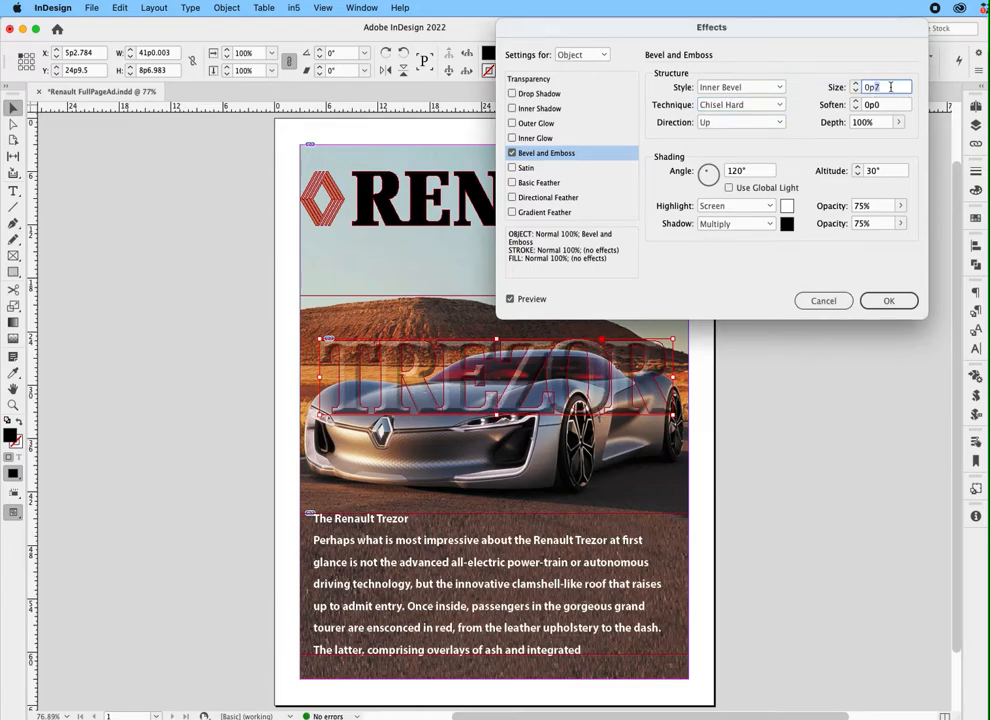
{"action": "type", "text": "0p4"}
{"action": "left_click", "coordinate": [752, 206]}
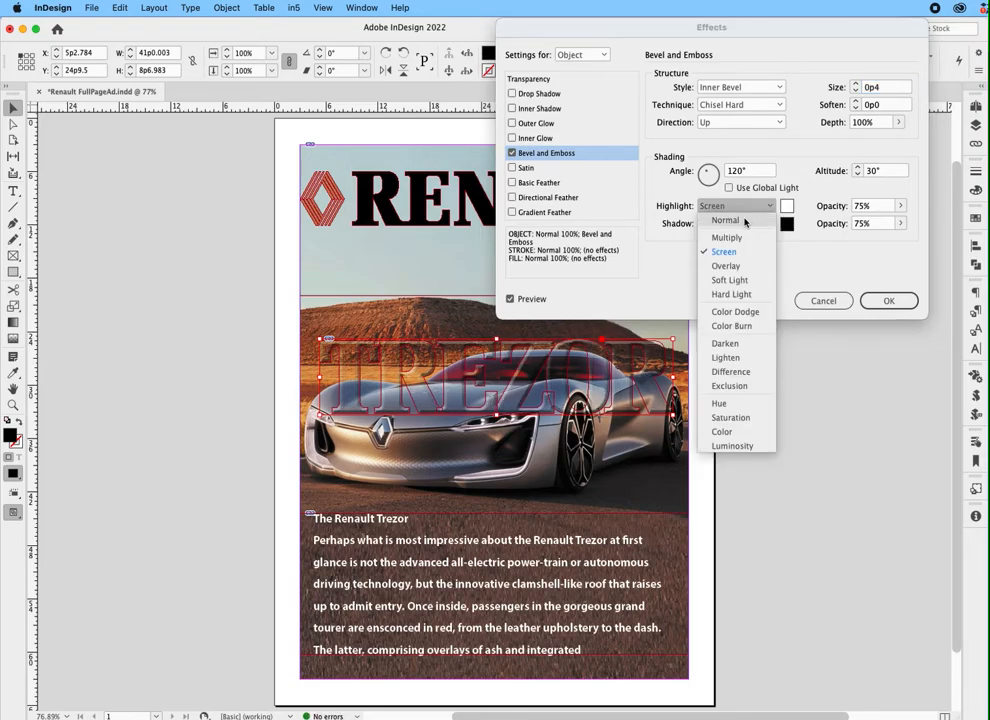
{"action": "left_click", "coordinate": [745, 221]}
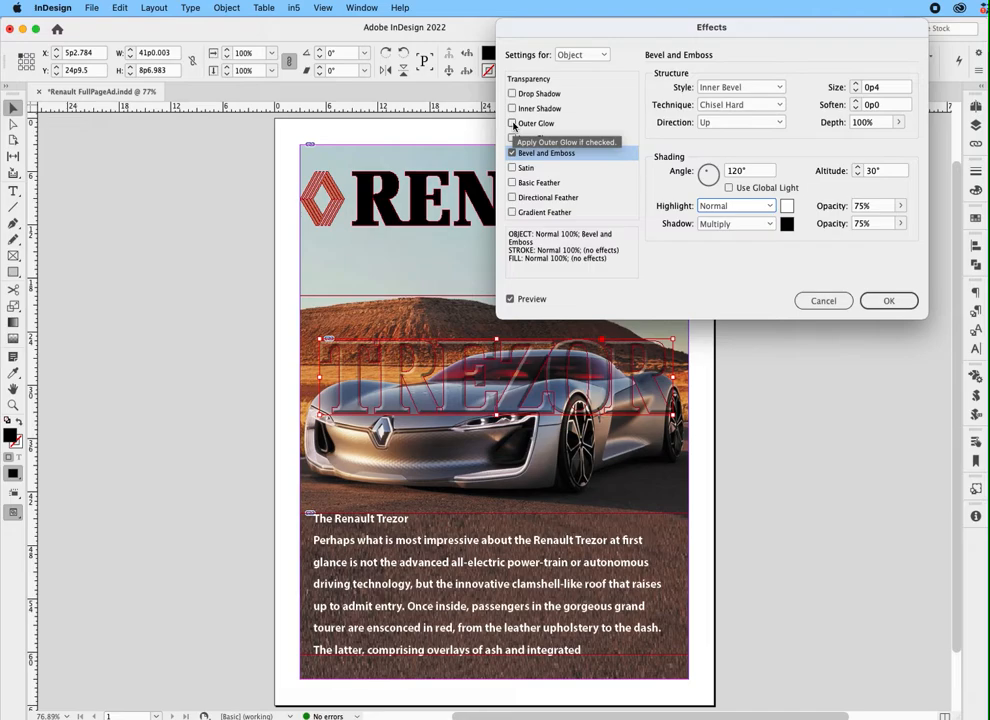
Step: Add an Outer Glow effect to the TREZOR lettering with 100% opacity, size 2p0 and 20% spread
{"action": "left_click", "coordinate": [513, 124]}
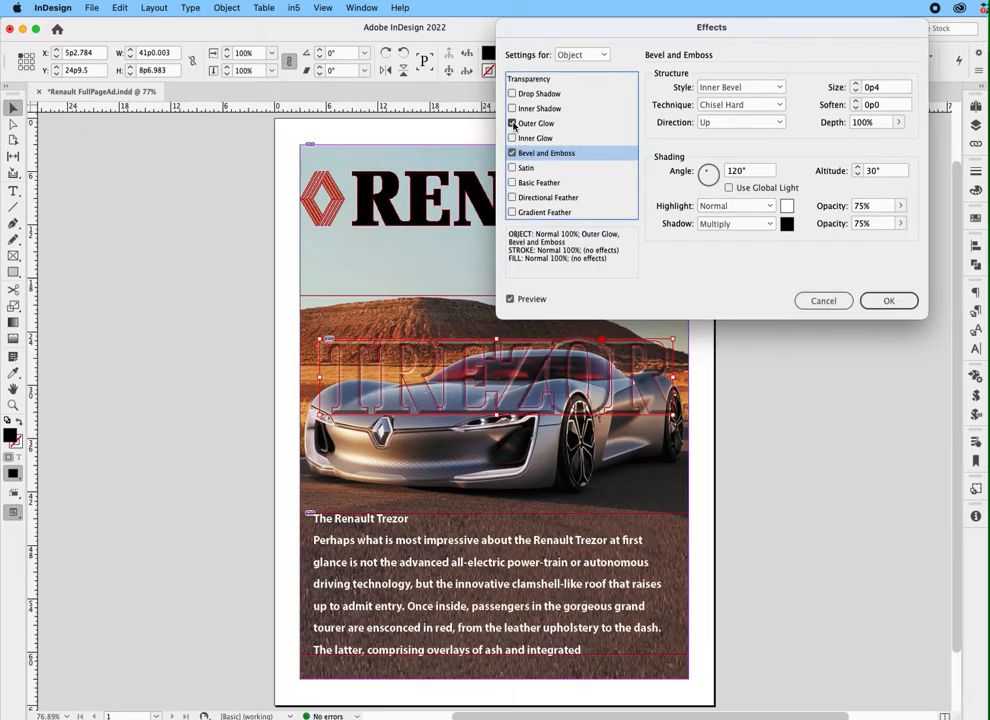
{"action": "left_click", "coordinate": [530, 123]}
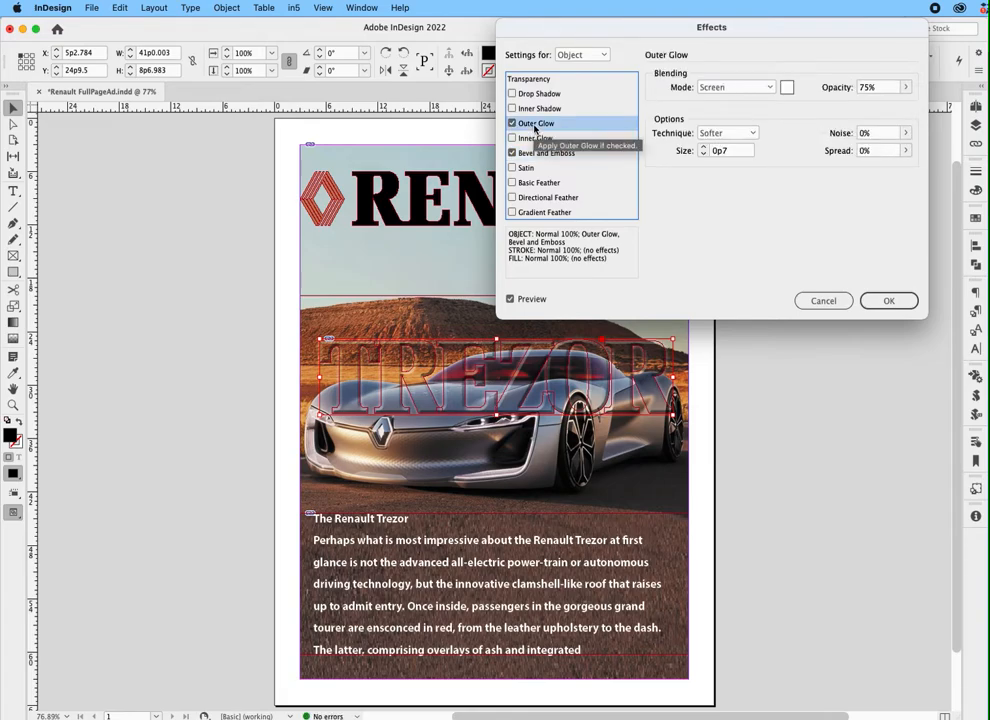
{"action": "left_click", "coordinate": [905, 87]}
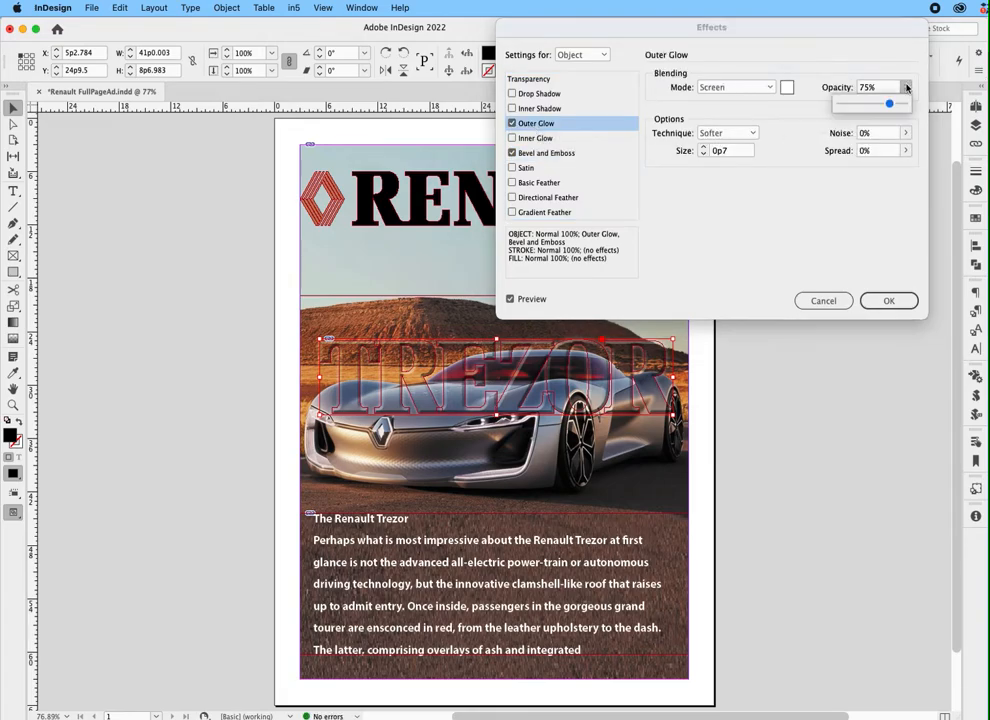
{"action": "left_click_drag", "start_coordinate": [891, 104], "coordinate": [941, 107]}
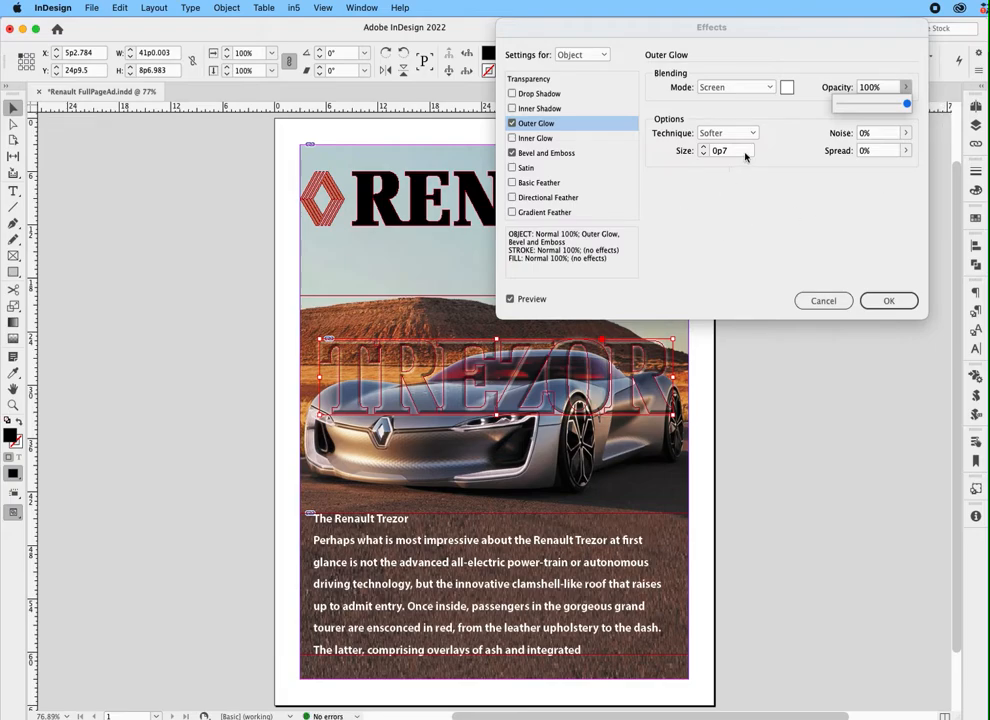
{"action": "left_click_drag", "start_coordinate": [745, 156], "coordinate": [701, 157]}
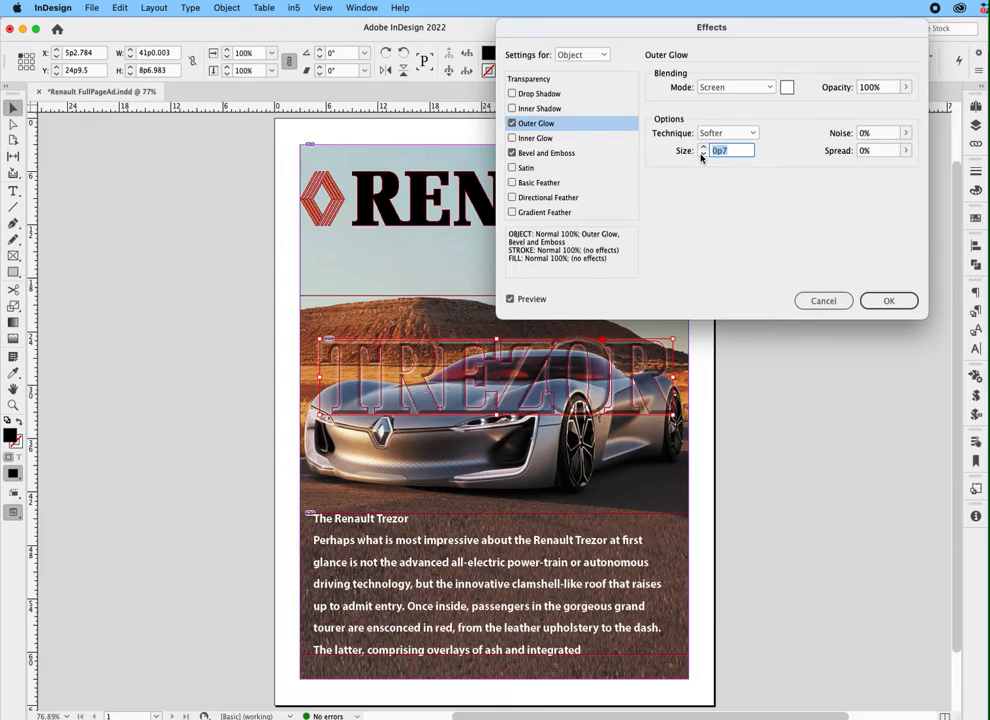
{"action": "type", "text": "2P"}
{"action": "key", "text": "Tab"}
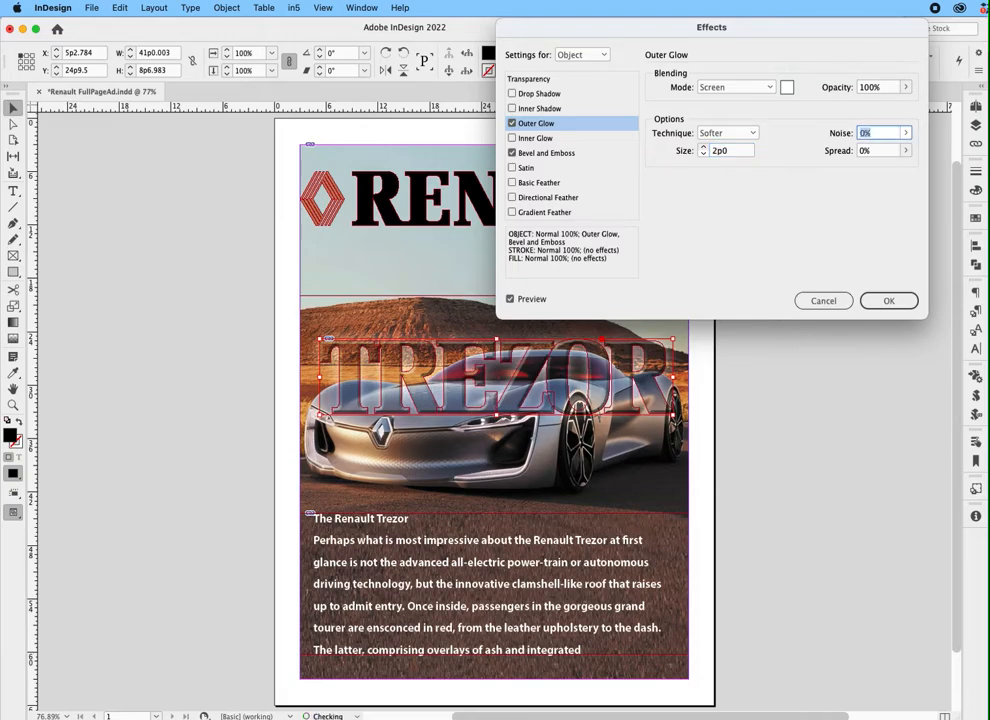
{"action": "key", "text": "Tab"}
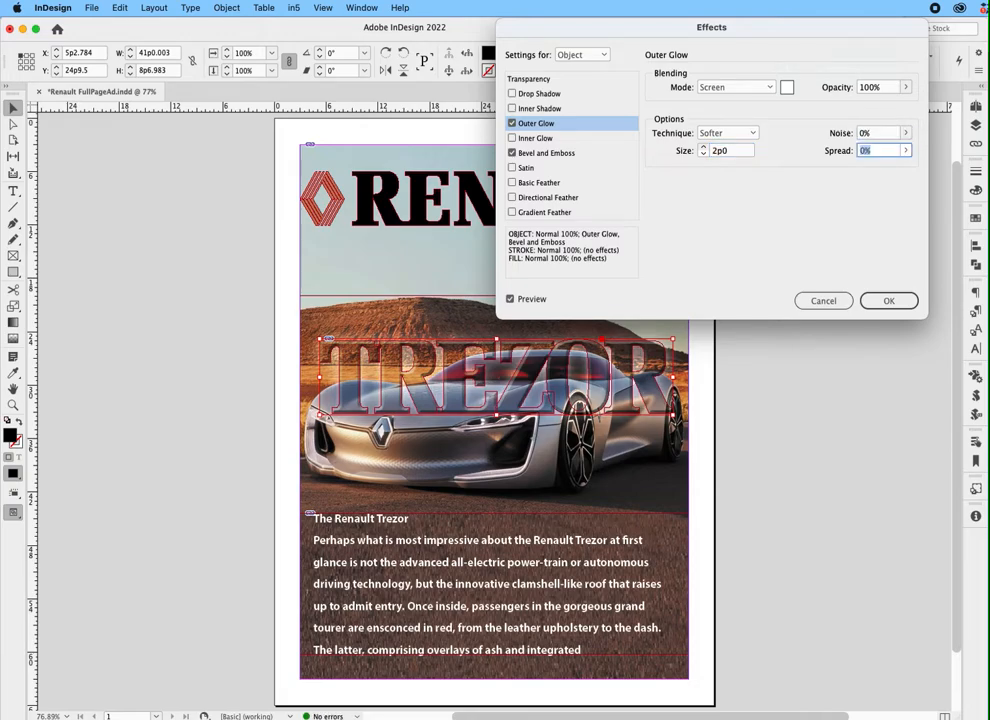
{"action": "type", "text": "20"}
Step: Change the TREZOR lettering's outer glow to Multiply mode with the Black swatch, and view the deselected ad in Preview mode
{"action": "left_click", "coordinate": [735, 88]}
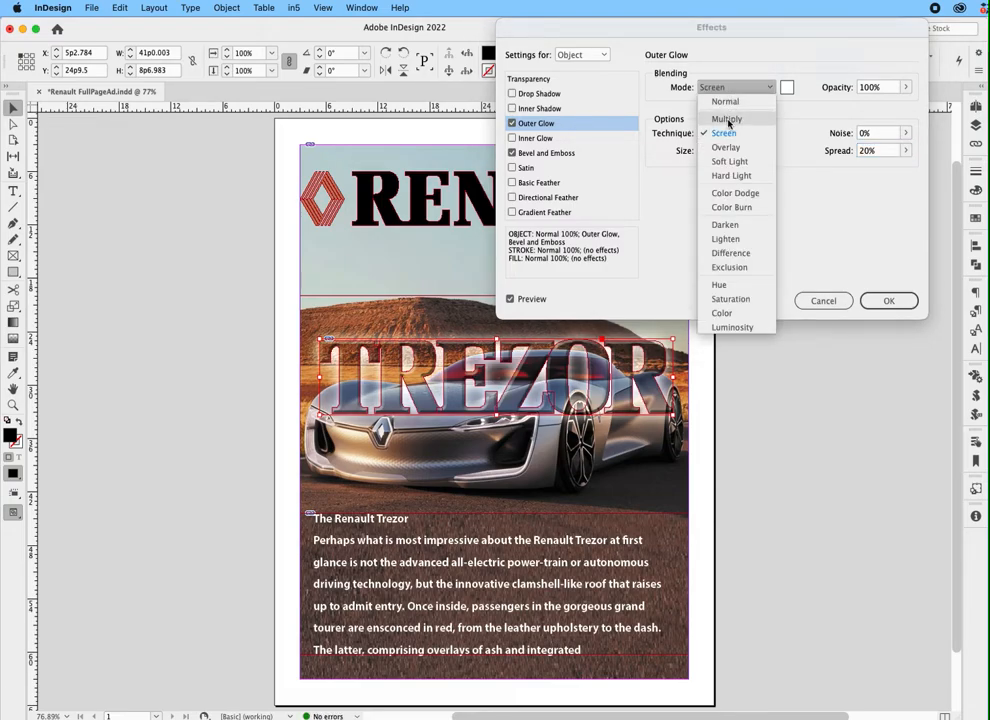
{"action": "left_click", "coordinate": [727, 119]}
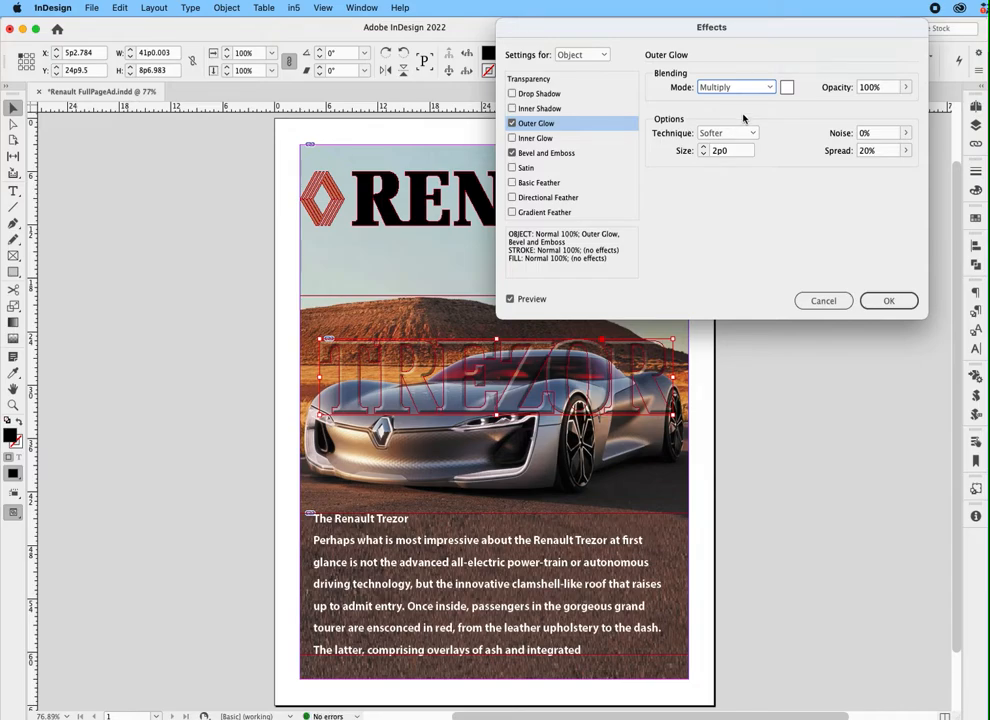
{"action": "left_click", "coordinate": [787, 88]}
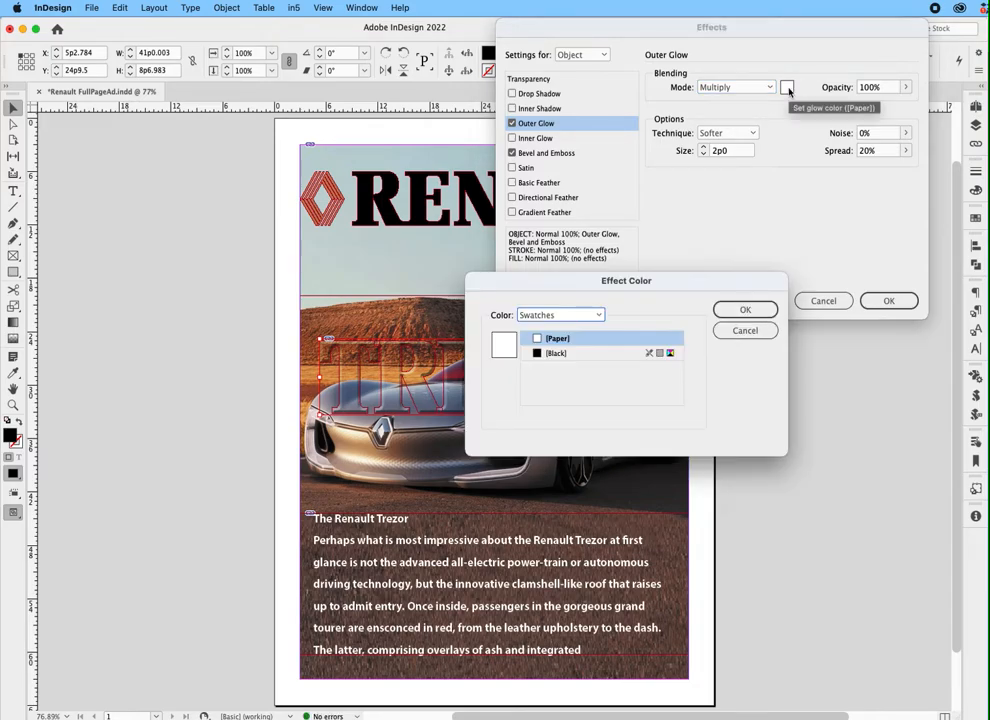
{"action": "left_click", "coordinate": [554, 354]}
{"action": "left_click", "coordinate": [744, 311]}
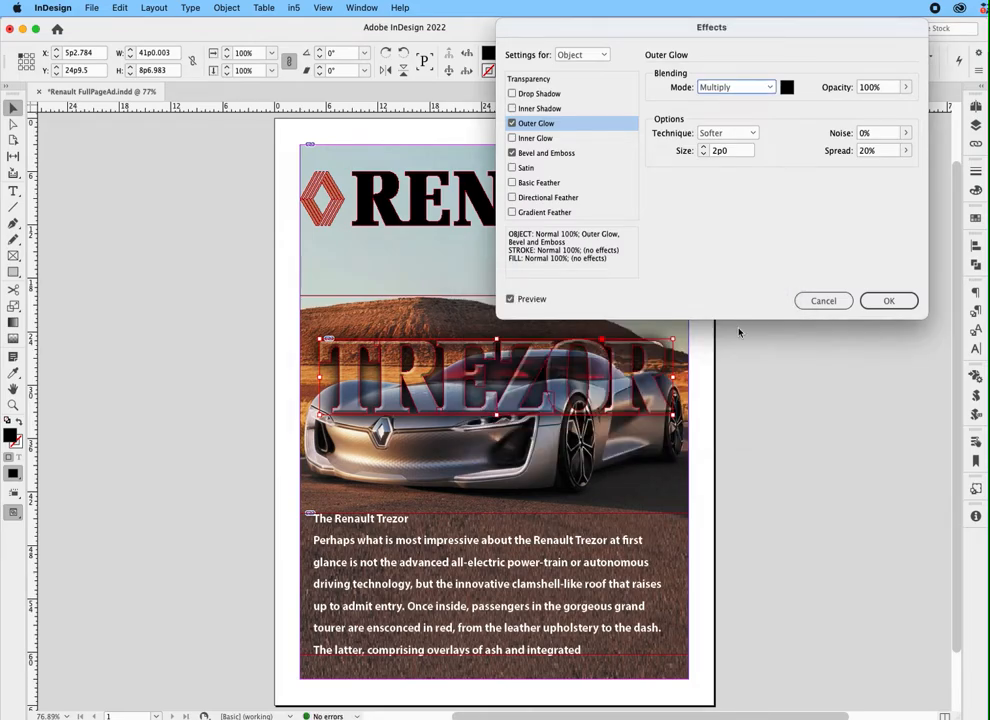
{"action": "left_click", "coordinate": [888, 300]}
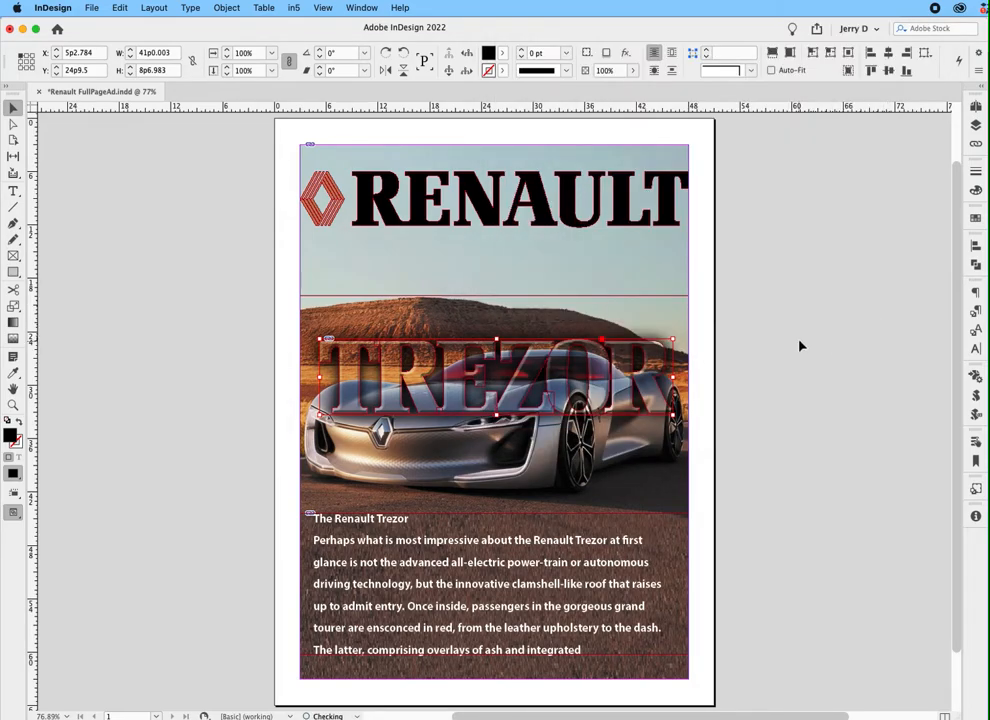
{"action": "left_click", "coordinate": [800, 346]}
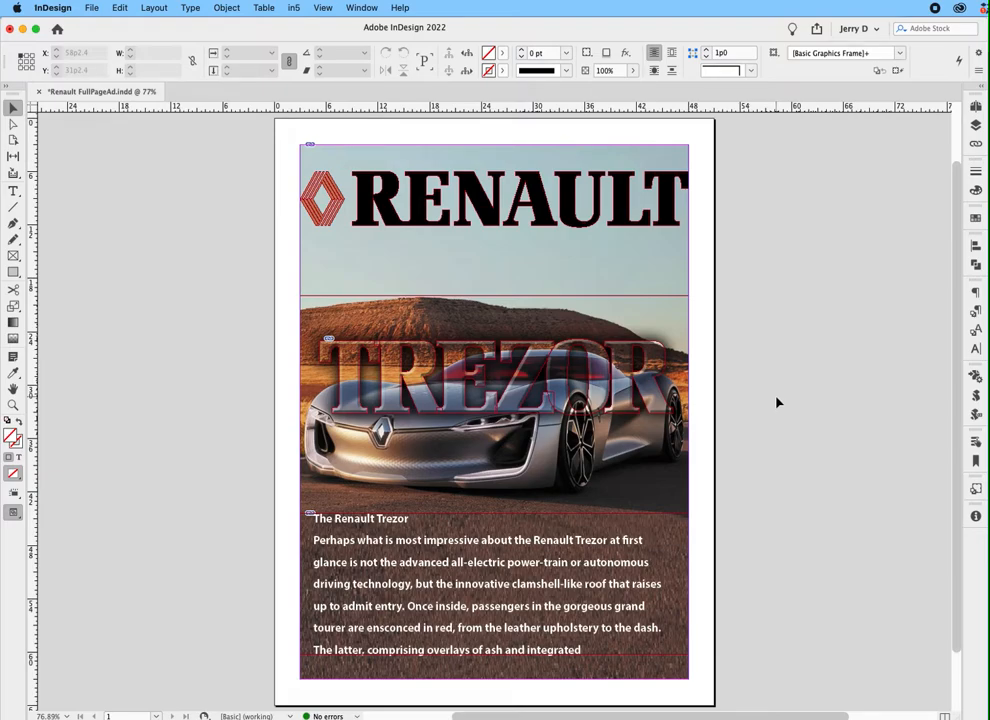
{"action": "key", "text": "w"}
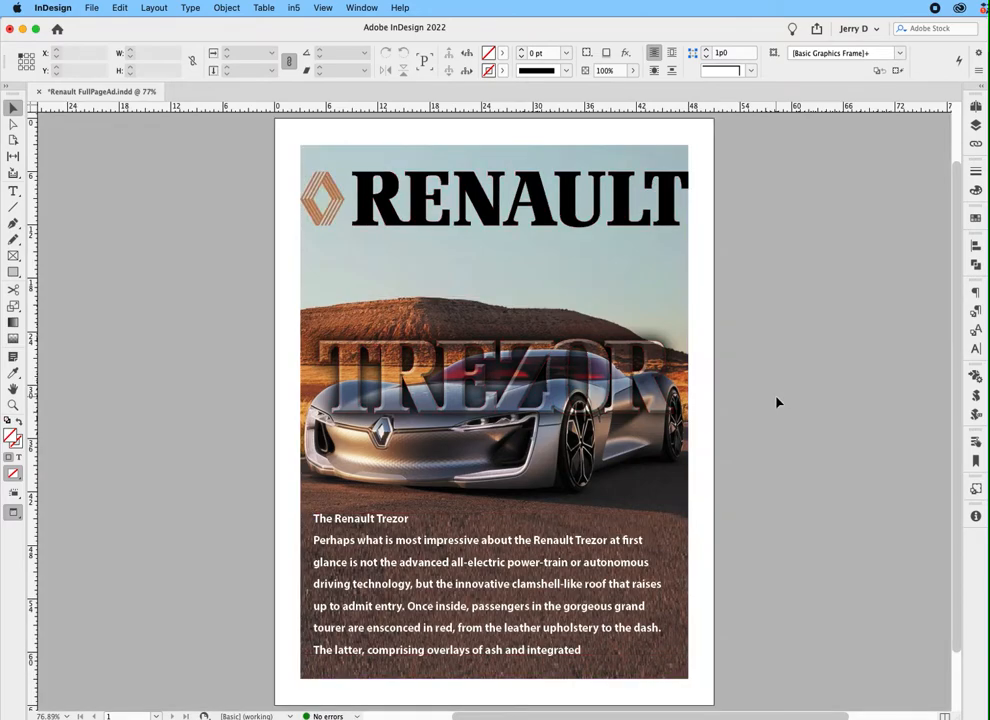